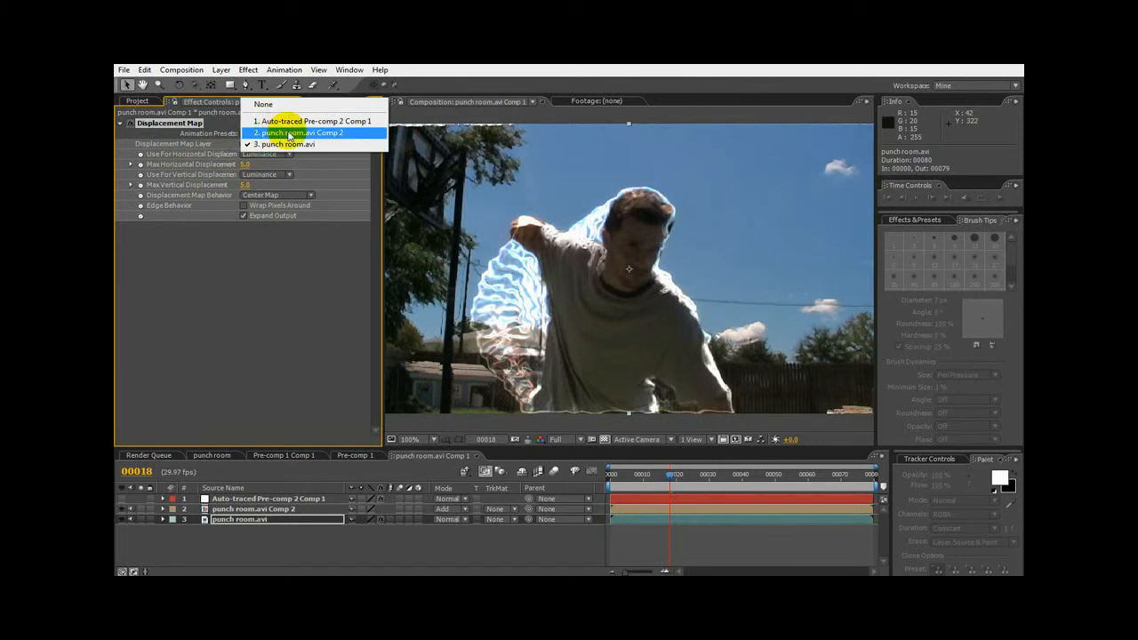
- Set the Displacement Map layer to punch room.avi Comp 2, with maximum horizontal displacement -8 and maximum vertical displacement -4
left_click(289, 134)
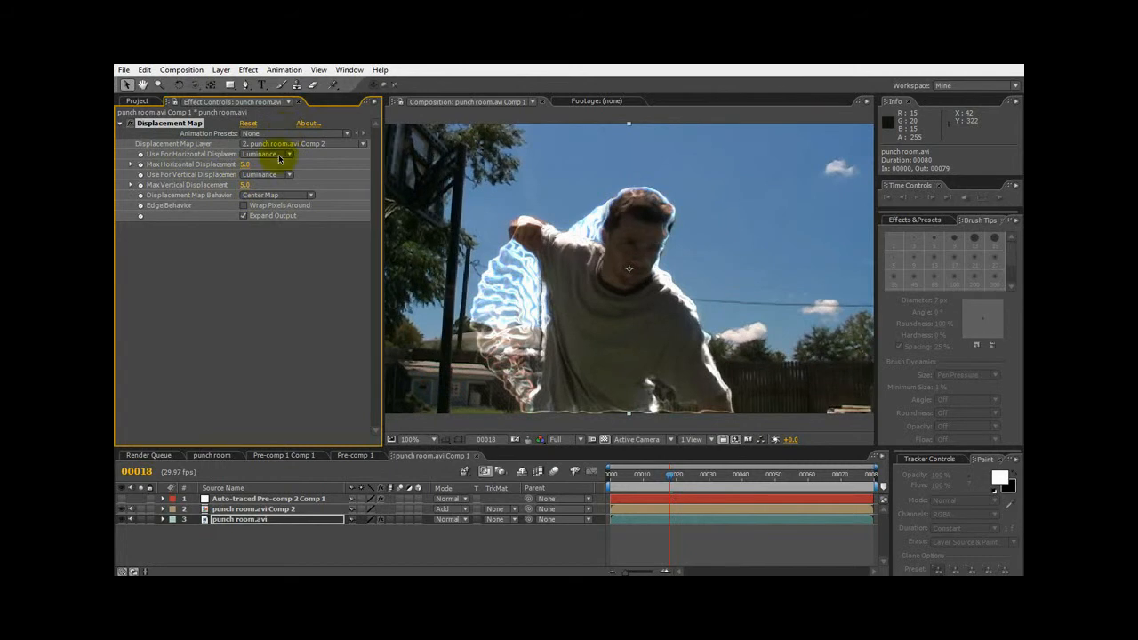
left_click_drag(249, 162, 267, 202)
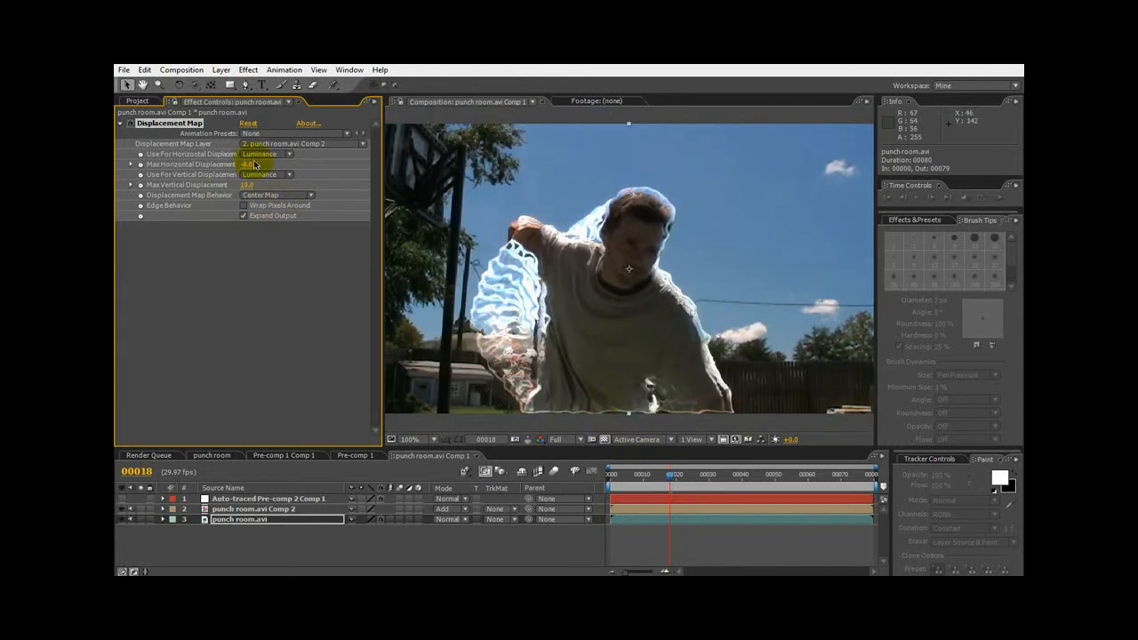
mouse_move(248, 165)
left_mouse_down()
mouse_move(263, 171)
mouse_move(253, 176)
left_mouse_up()
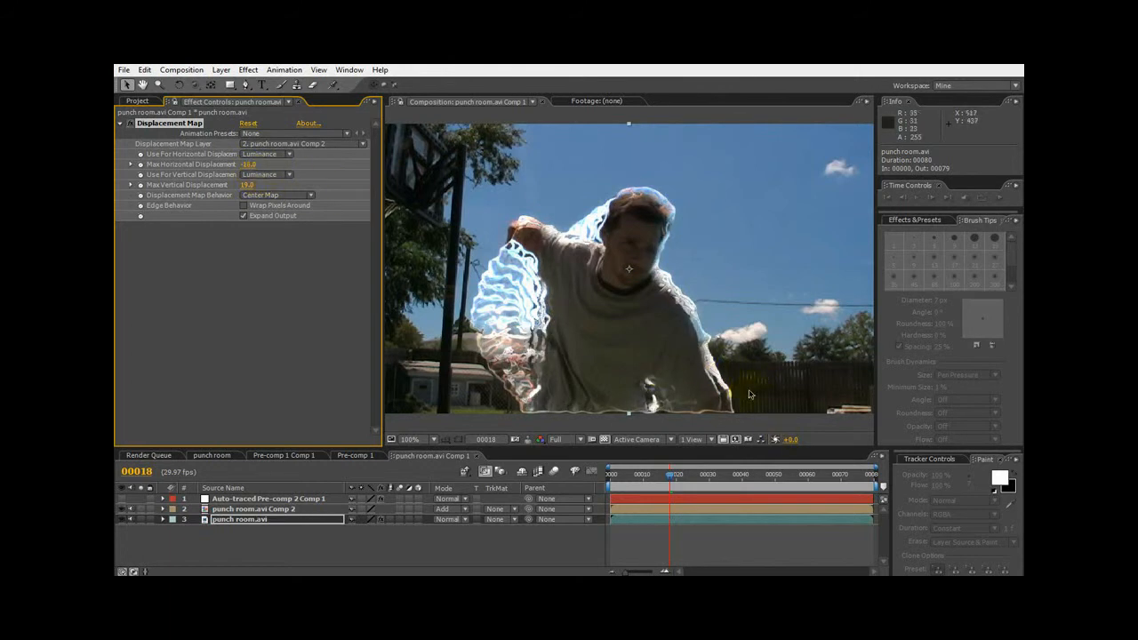
left_click_drag(247, 189, 249, 163)
- Scrub the composition and play a RAM preview from frame 0 to check the displaced punch, ending at frame 23
mouse_move(667, 472)
left_mouse_down()
mouse_move(706, 475)
mouse_move(610, 489)
mouse_move(657, 490)
left_mouse_up()
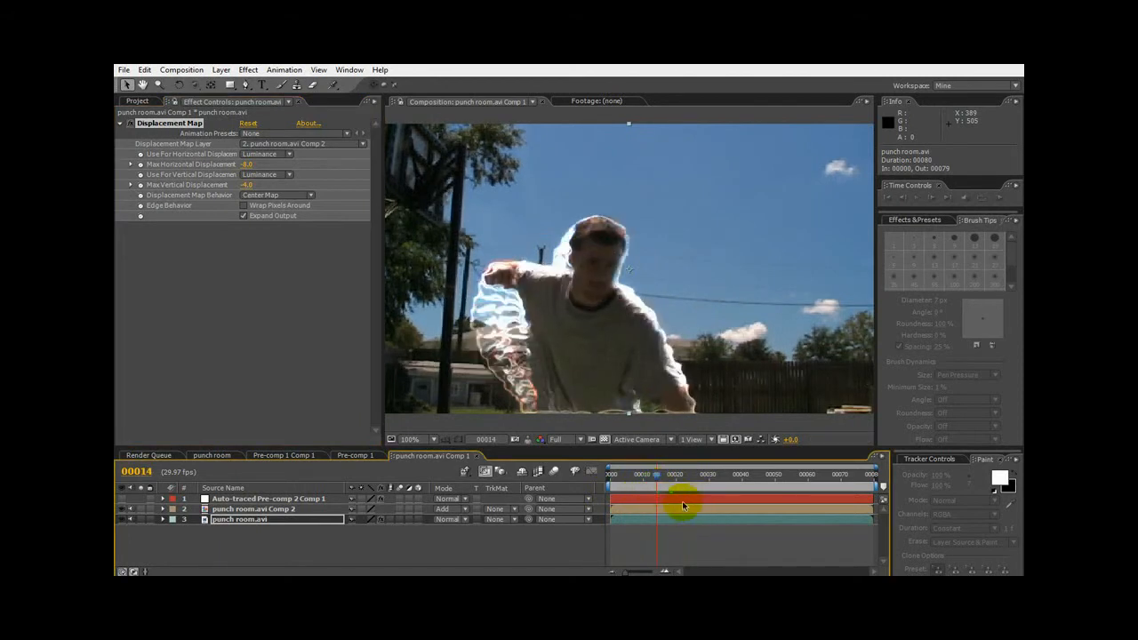
left_click_drag(671, 483, 587, 473)
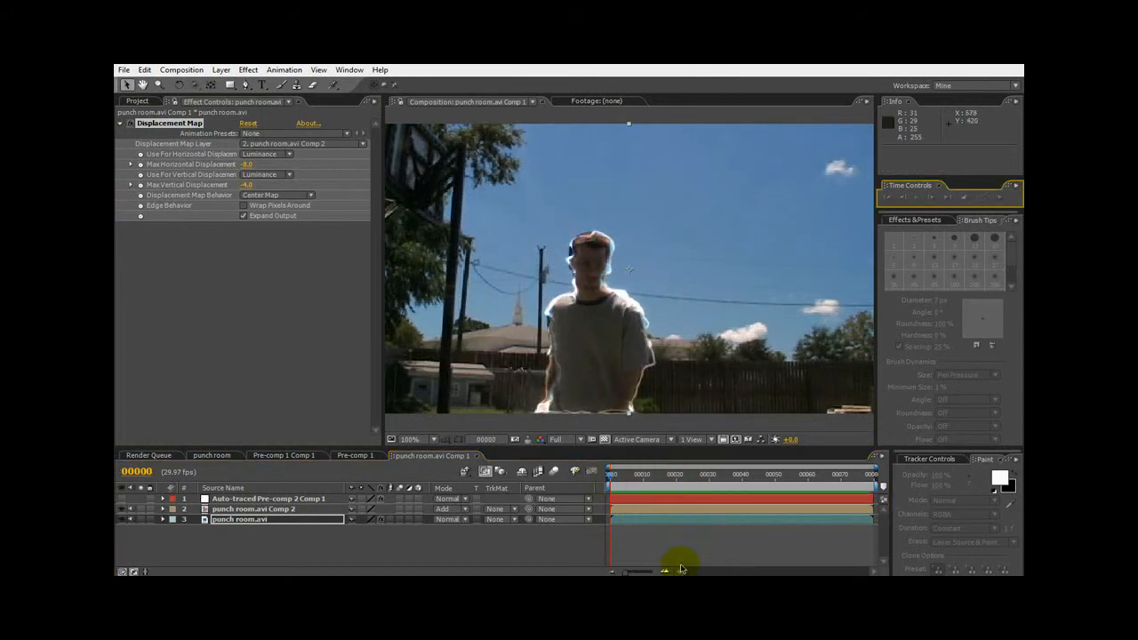
left_click(1001, 198)
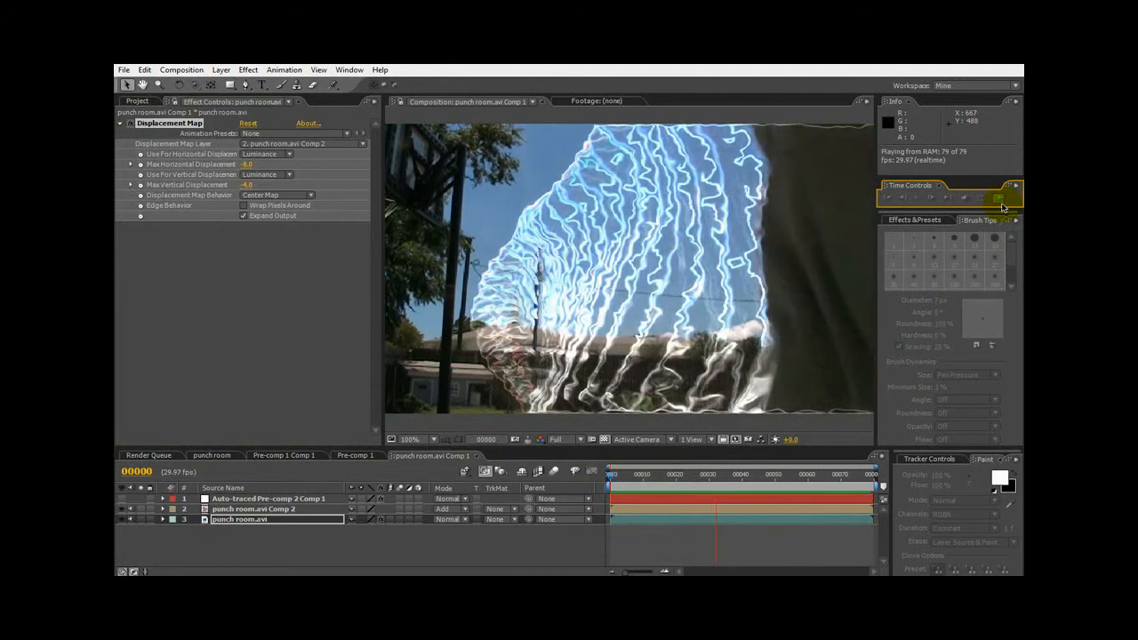
left_click(1004, 206)
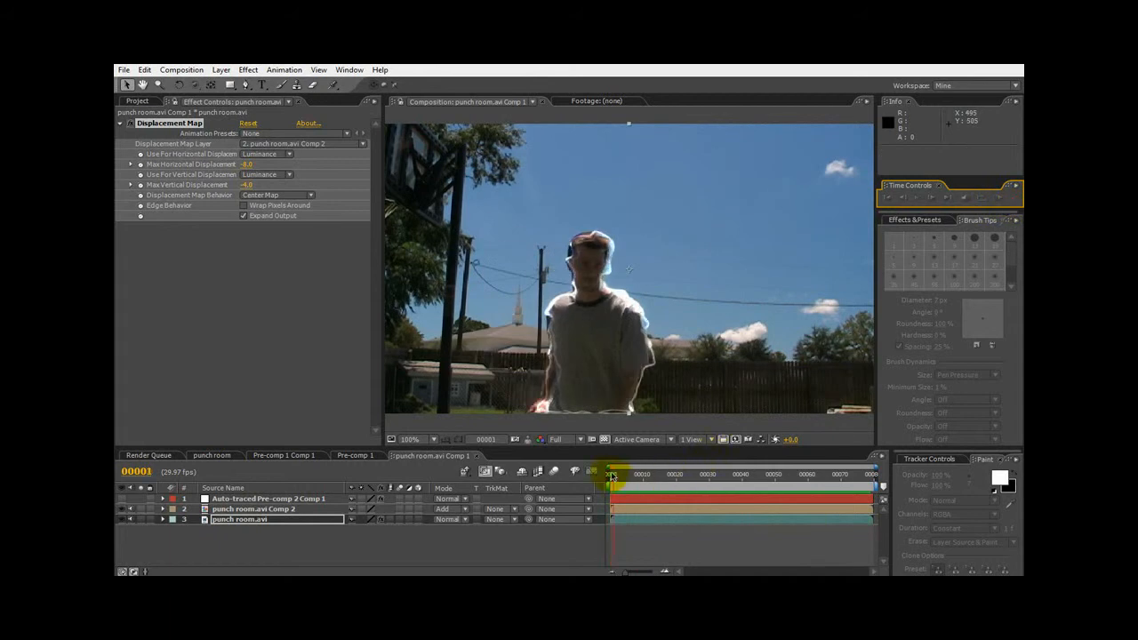
left_click_drag(627, 477, 685, 472)
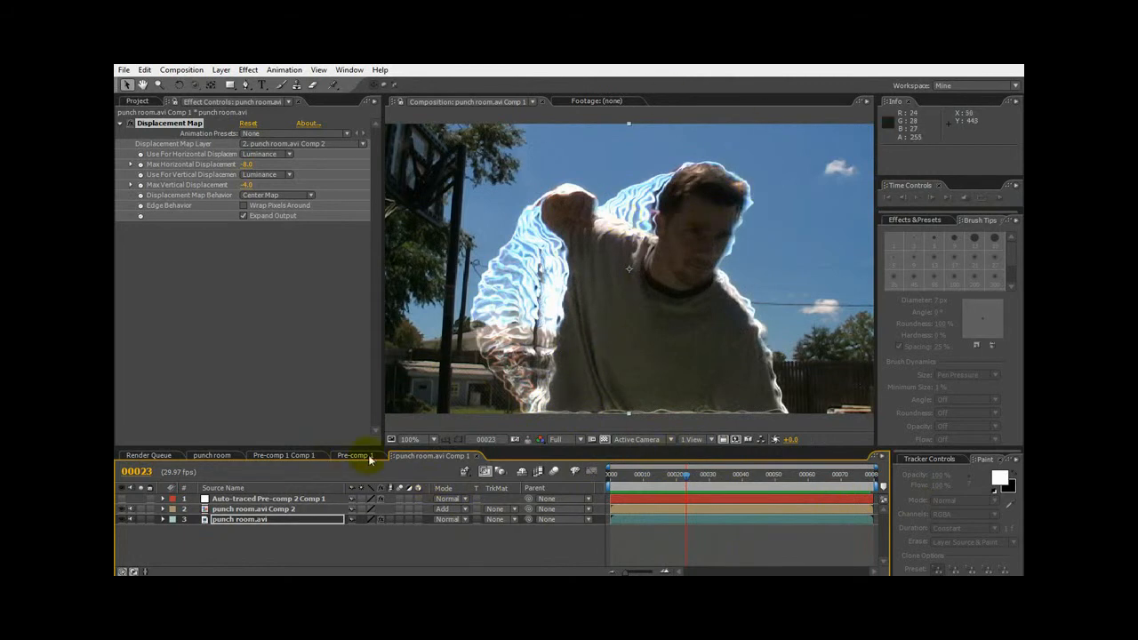
- Open punch room.avi Comp 2, add the punch room.avi footage as its lowest layer, and make that layer a guide layer
left_click(242, 509)
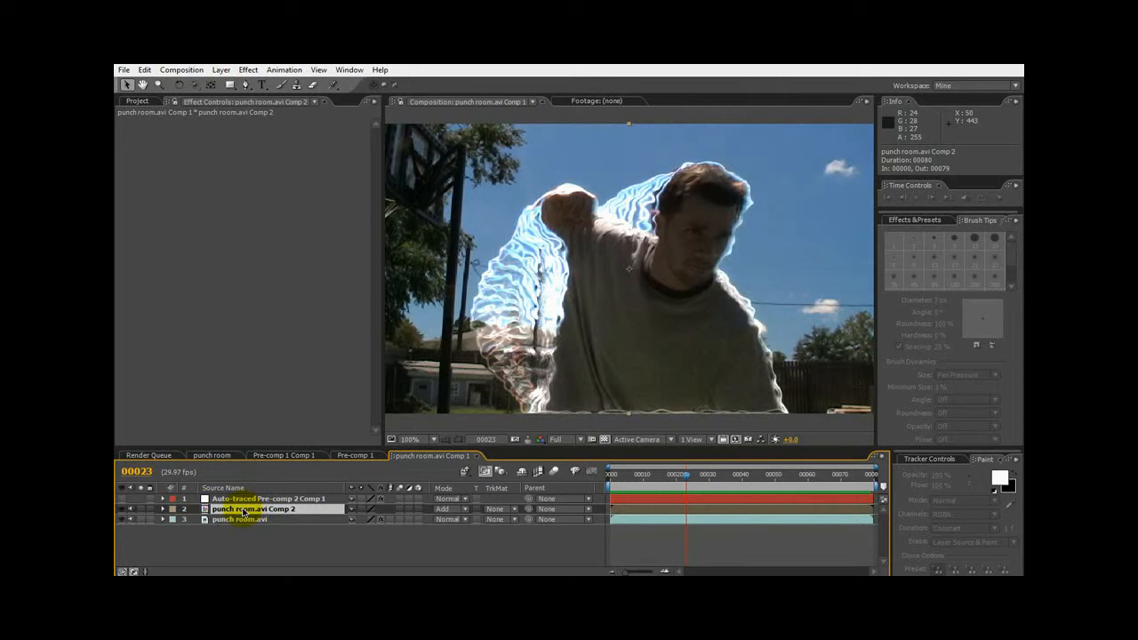
double_click(242, 511)
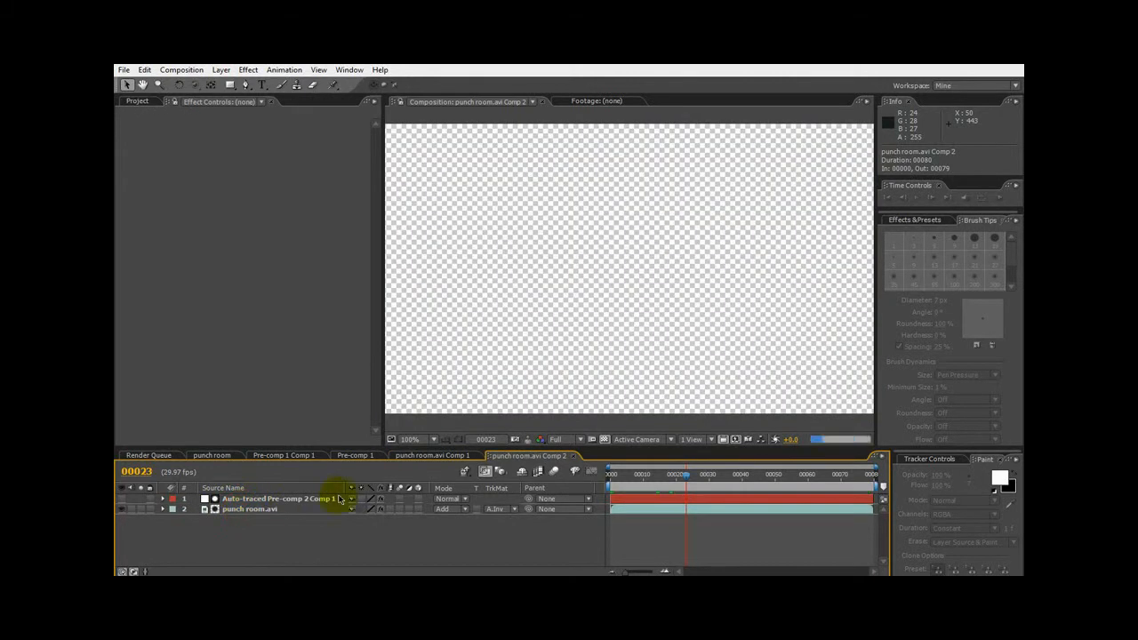
left_click(136, 100)
left_click_drag(155, 251, 204, 553)
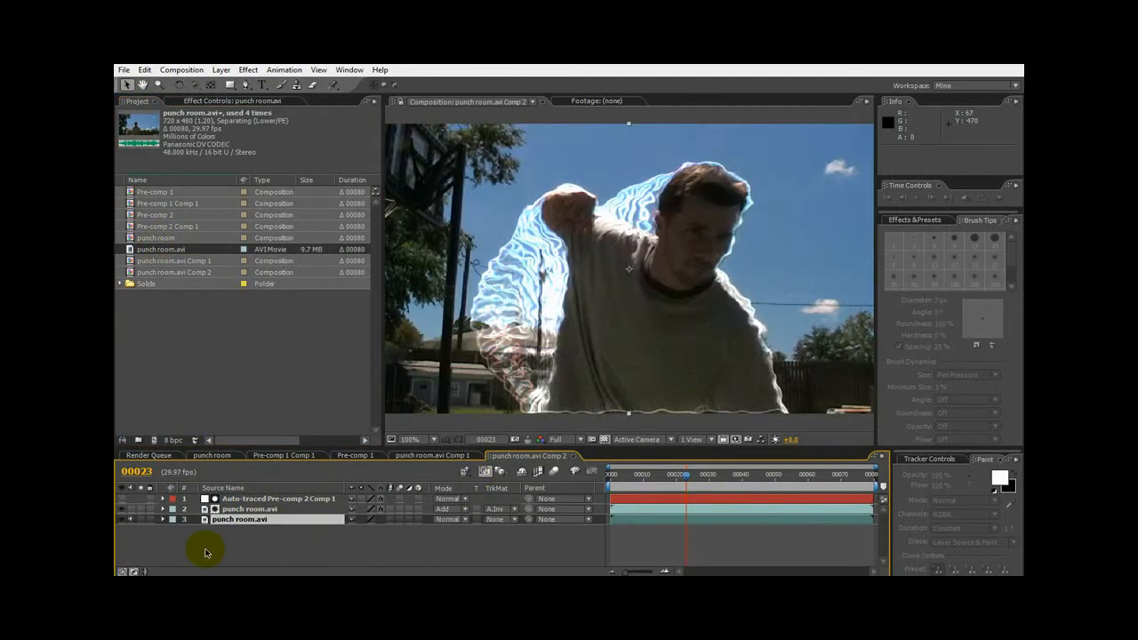
right_click(214, 522)
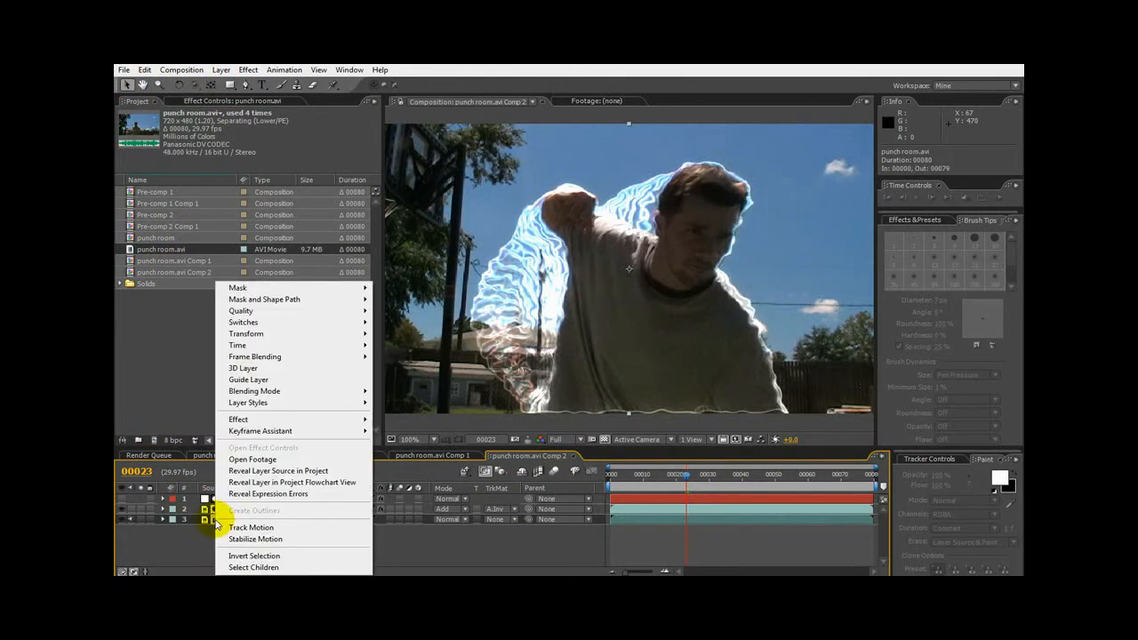
left_click(252, 382)
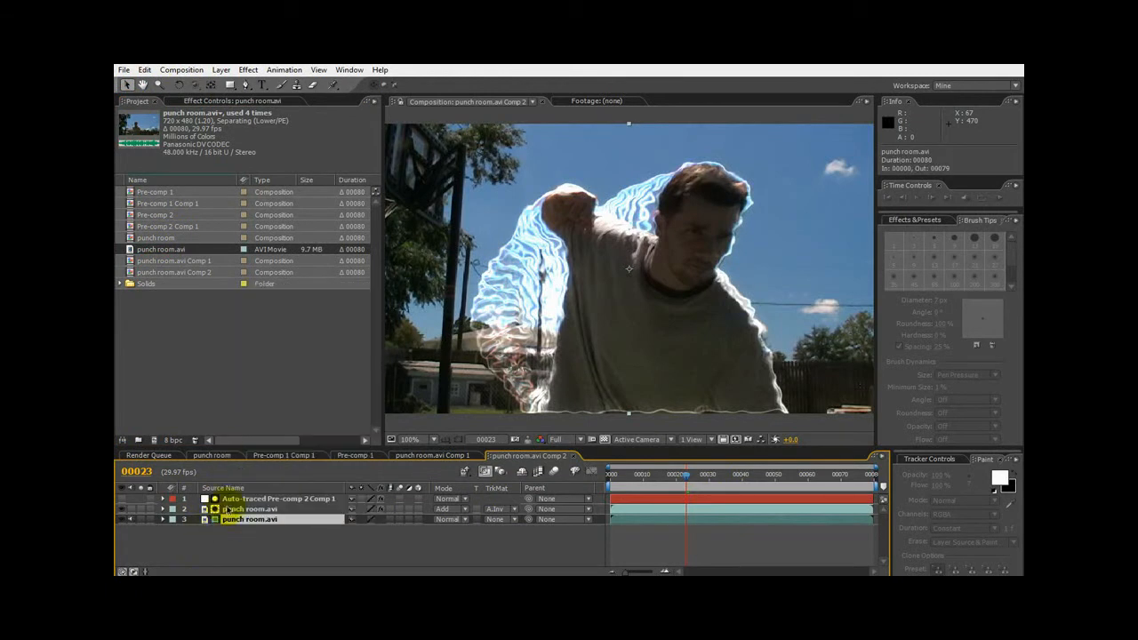
left_click(436, 456)
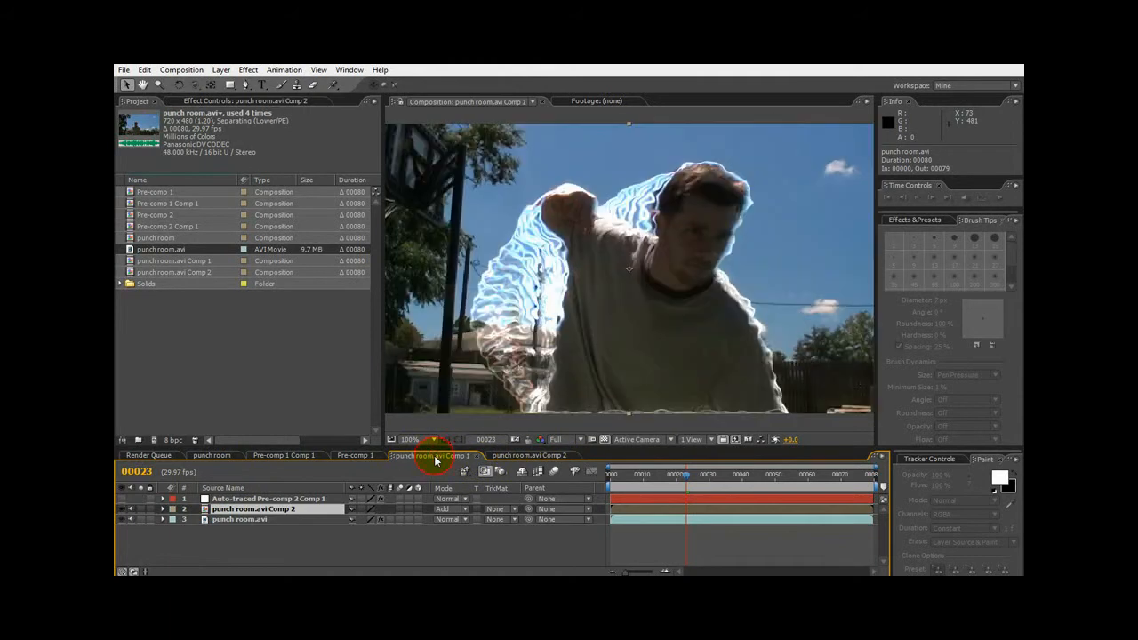
left_click(531, 456)
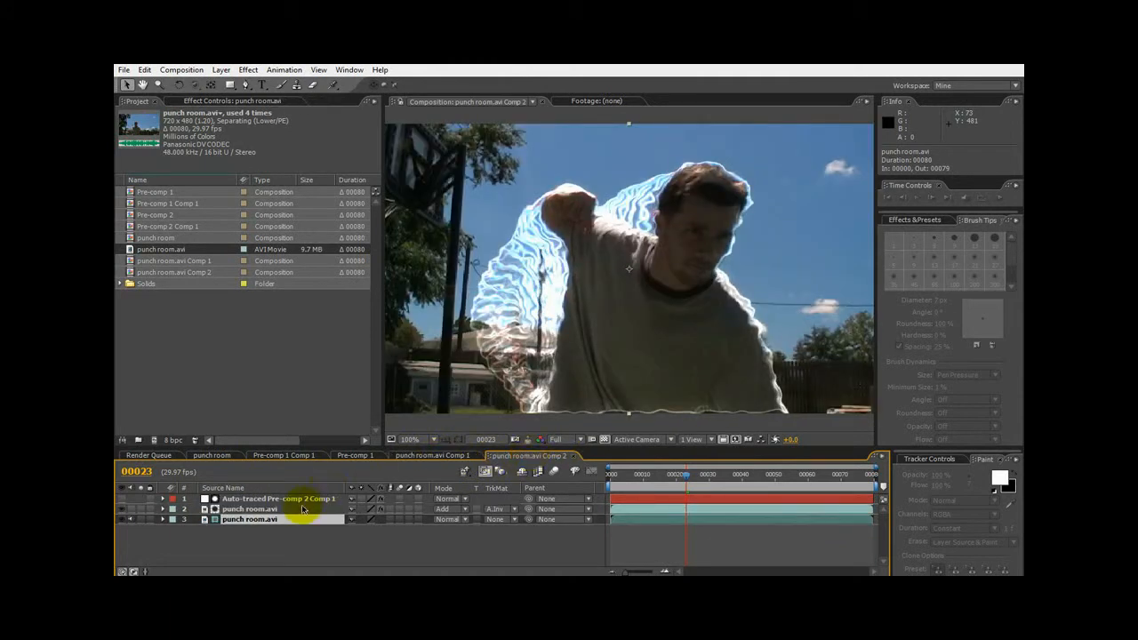
- Set the Echo effect's decay to 0.89 on the matted punch room.avi layer
left_click(258, 509)
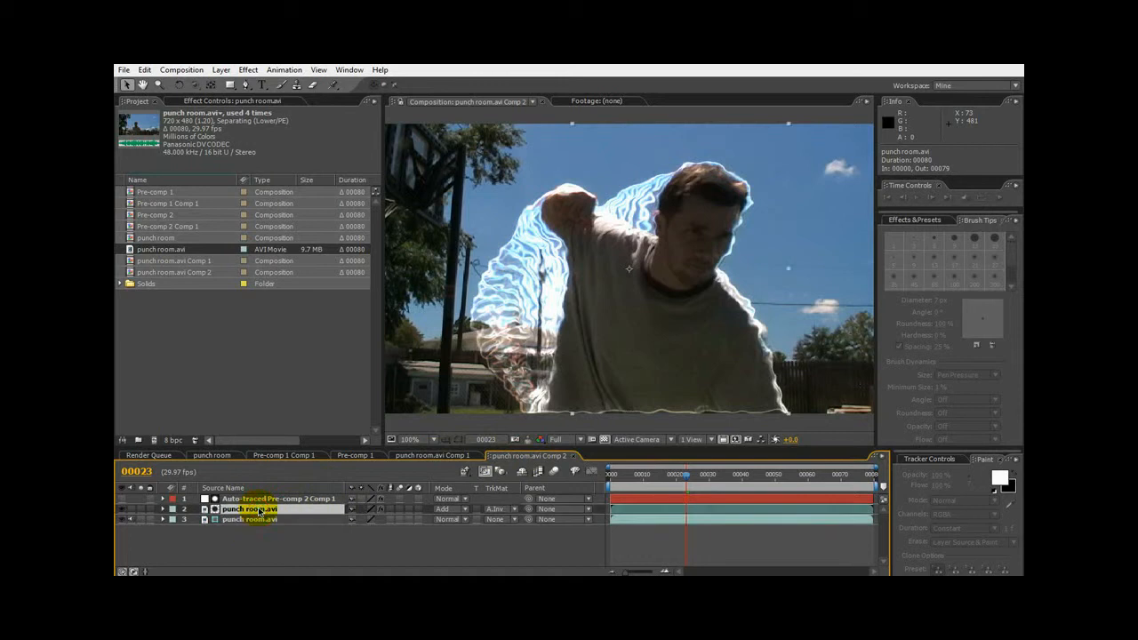
left_click(233, 101)
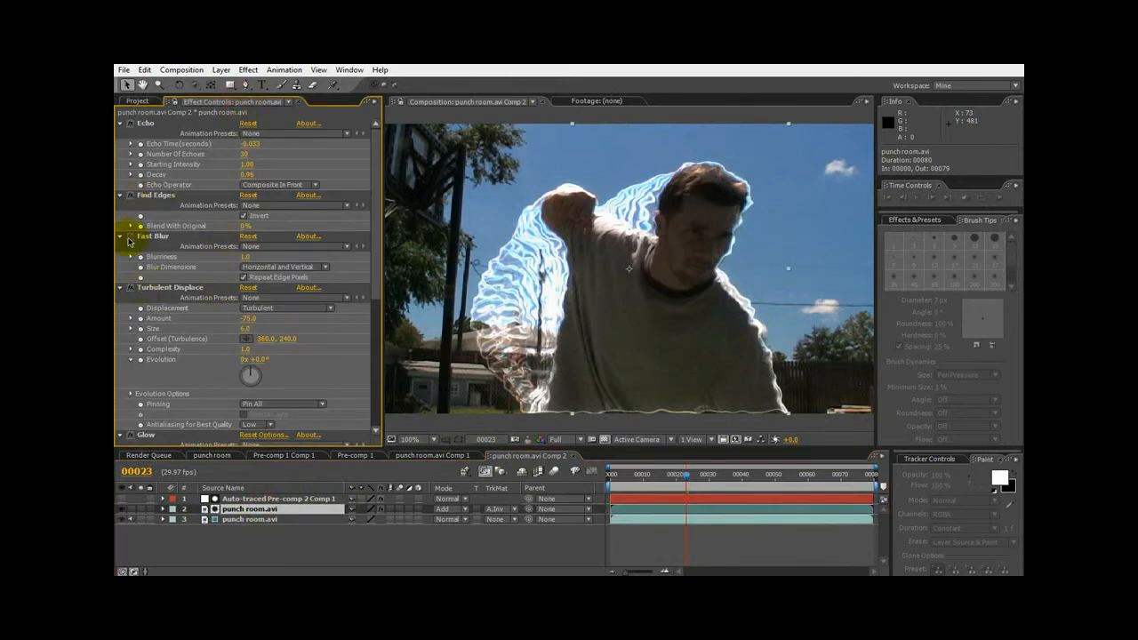
mouse_move(376, 277)
left_mouse_down()
mouse_move(376, 296)
mouse_move(384, 264)
left_mouse_up()
left_click_drag(242, 157, 240, 178)
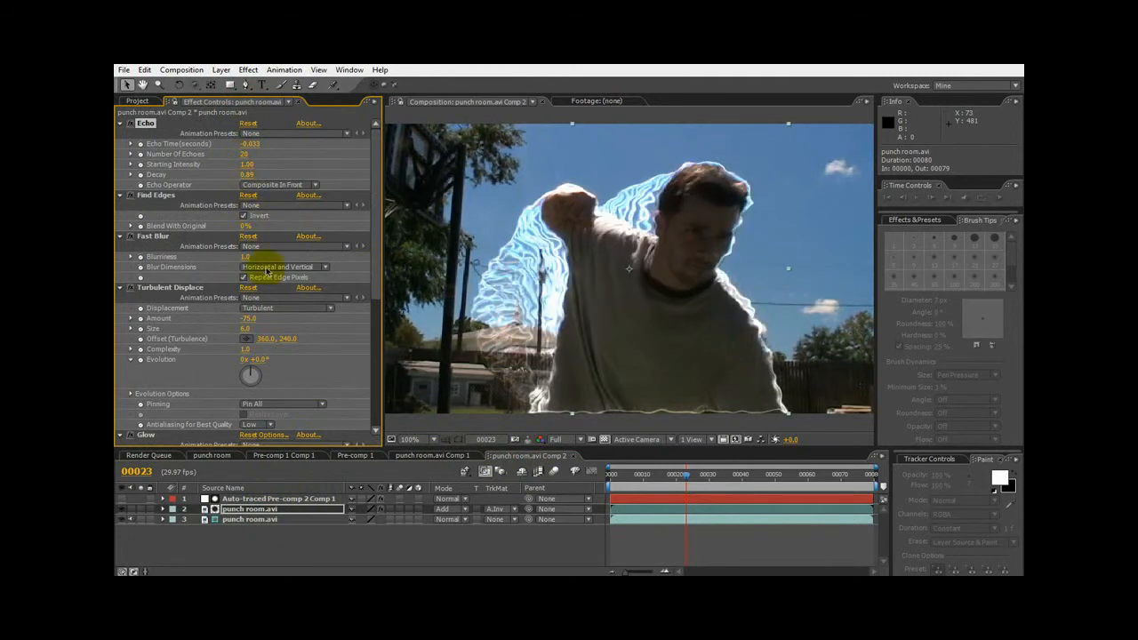
- Set the Glow effect's intensity to 0.8 and delete the Directional Blur effect from the layer
left_click_drag(375, 302, 374, 419)
left_click_drag(247, 241, 172, 274)
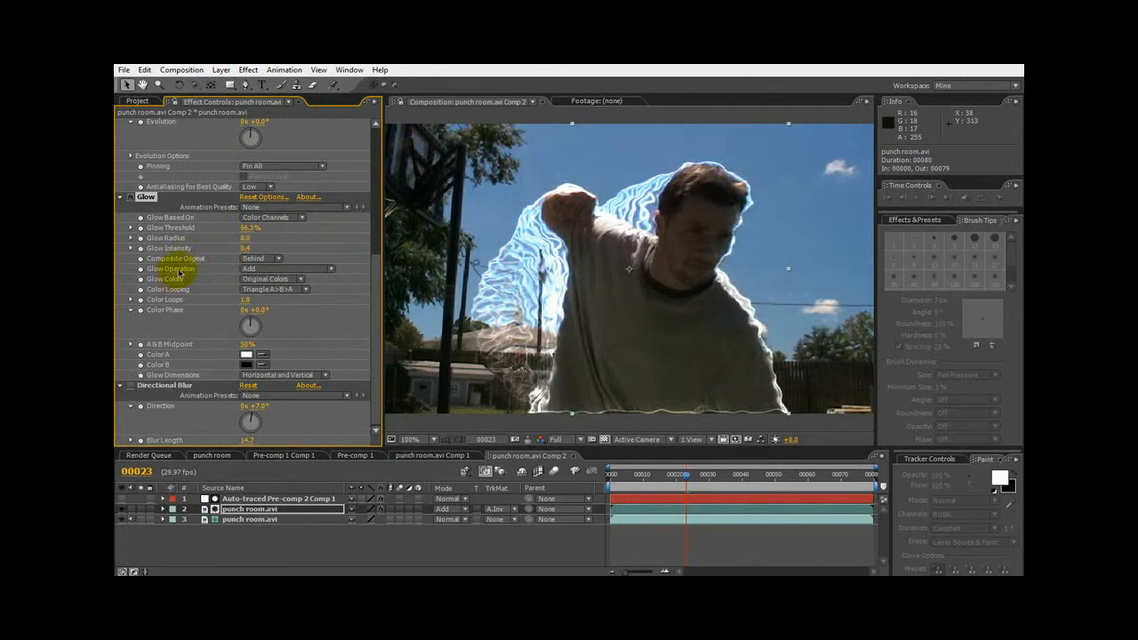
left_click_drag(247, 241, 201, 253)
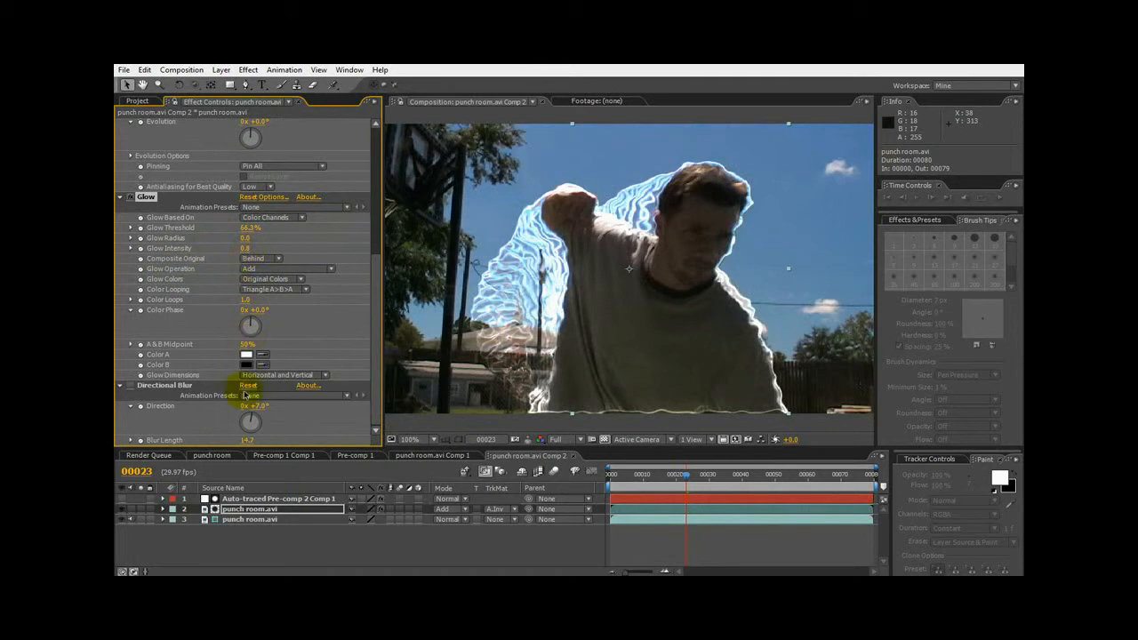
left_click(162, 385)
key("Delete")
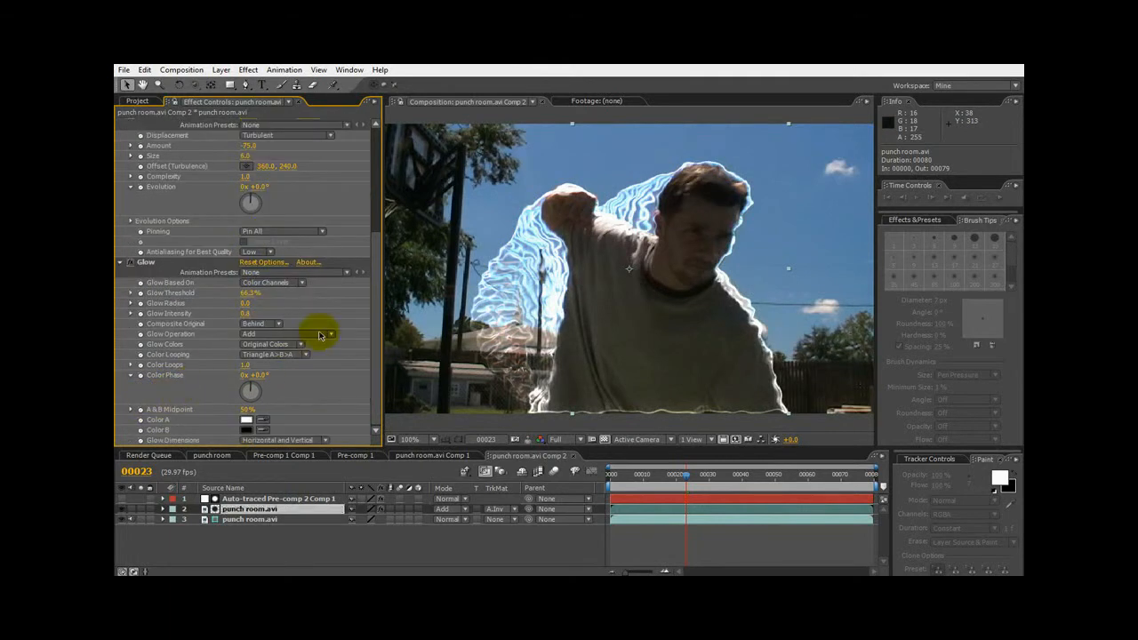
- Set the Find Edges effect's Blend With Original to 37%
left_click_drag(373, 288, 368, 156)
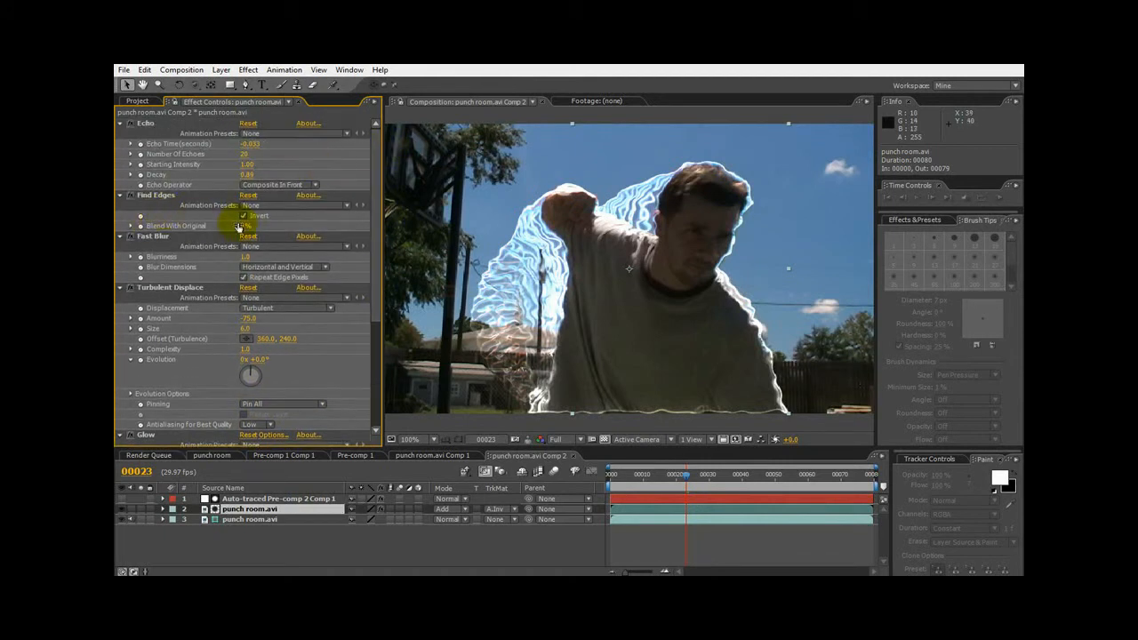
left_click_drag(243, 226, 331, 242)
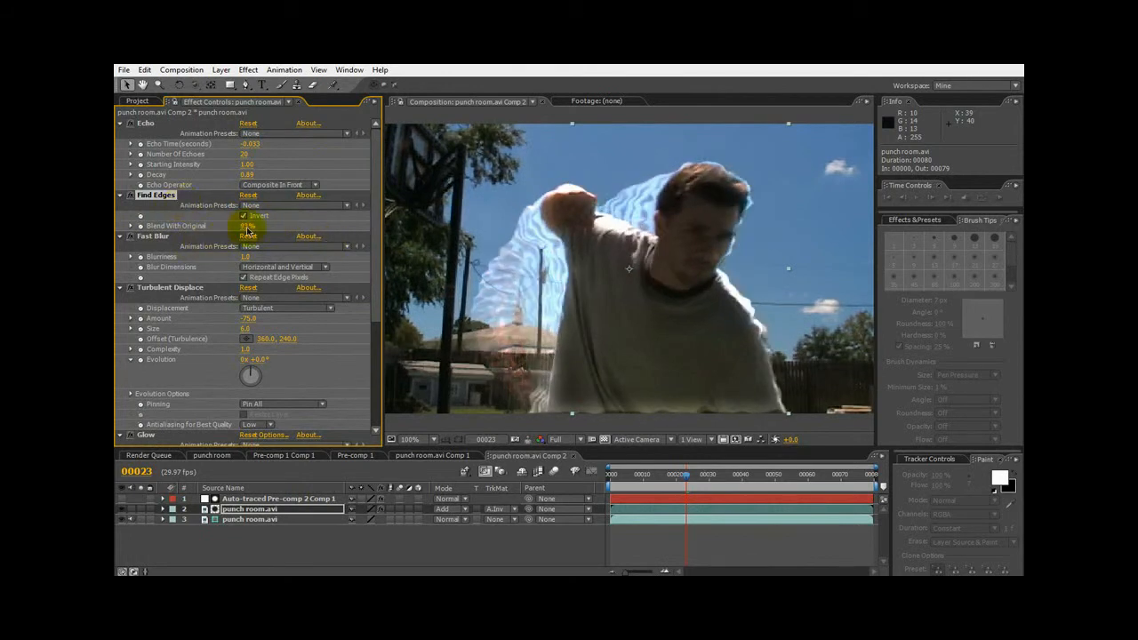
mouse_move(246, 227)
left_mouse_down()
mouse_move(169, 224)
mouse_move(230, 228)
left_mouse_up()
mouse_move(246, 224)
left_mouse_down()
mouse_move(153, 231)
mouse_move(175, 229)
left_mouse_up()
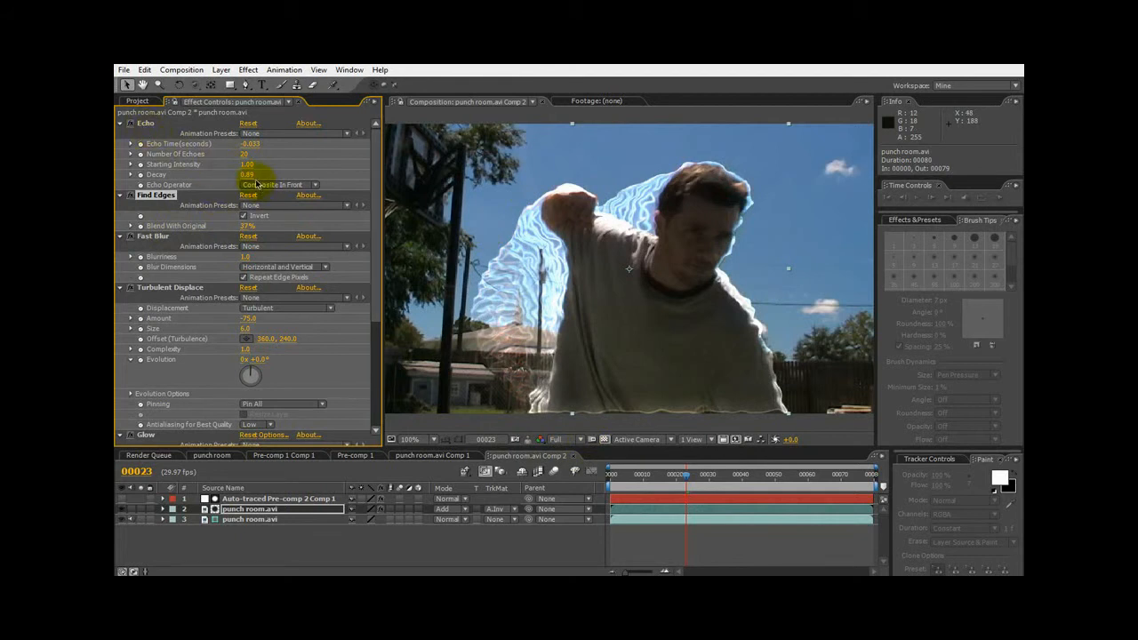
- Try a lower starting intensity and a different echo operator on the Echo effect
mouse_move(246, 164)
left_mouse_down()
mouse_move(195, 173)
mouse_move(249, 163)
left_mouse_up()
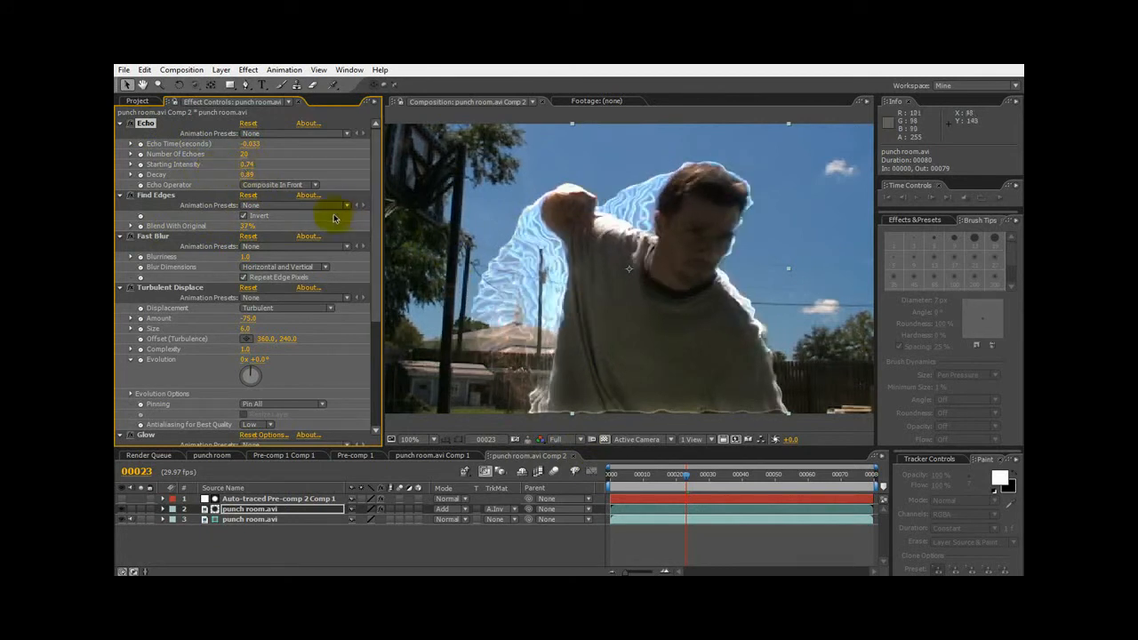
left_click_drag(254, 165, 299, 158)
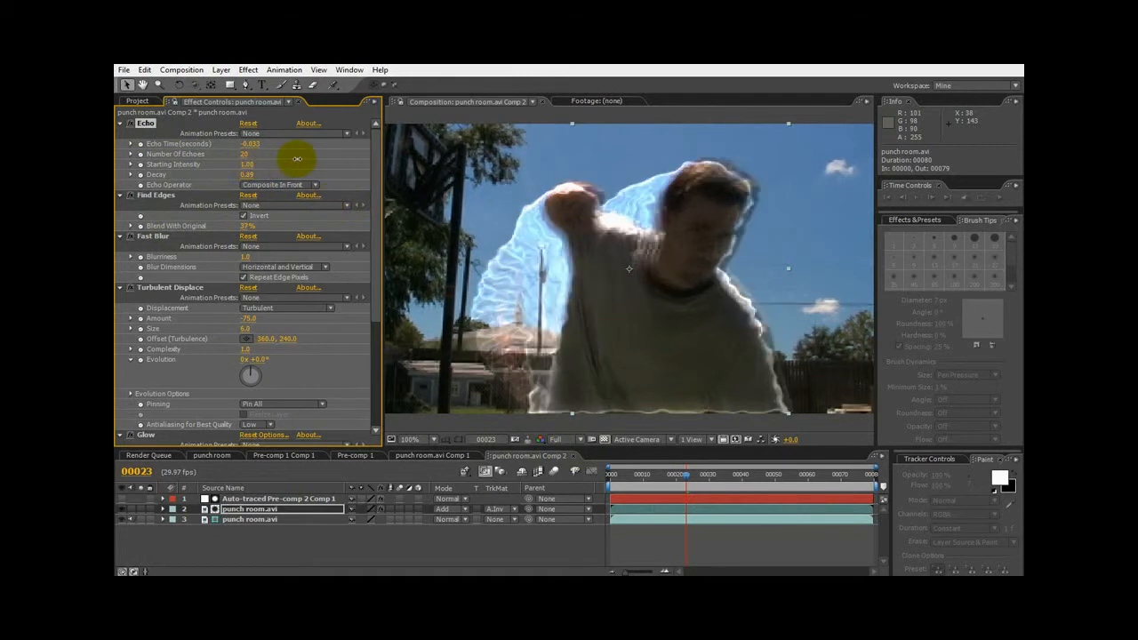
left_click(261, 185)
left_click(266, 160)
left_click(281, 185)
left_click(282, 207)
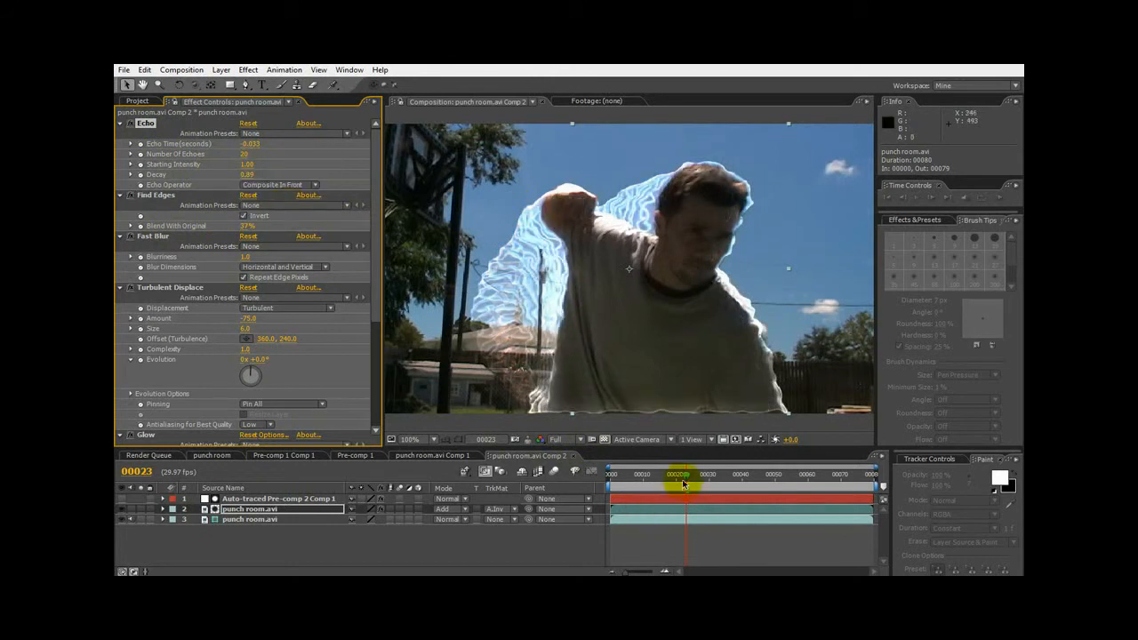
- Set the Turbulent Displace amount to 65 and size to 5, checking the trail at frames 11 and 23
left_click_drag(688, 477, 646, 487)
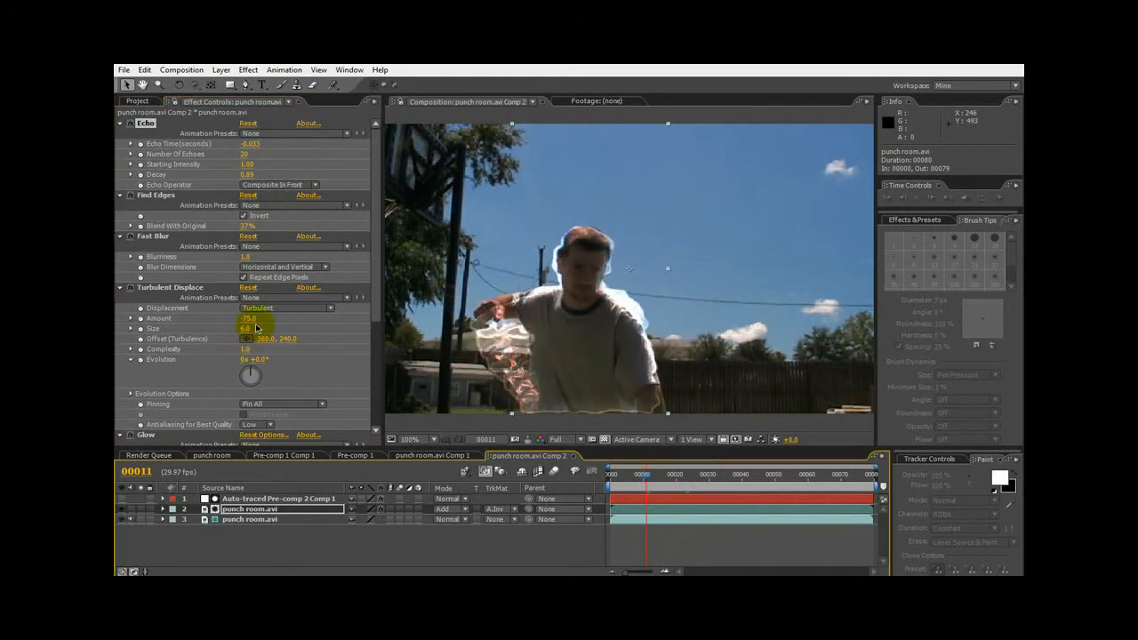
left_click_drag(246, 333, 323, 323)
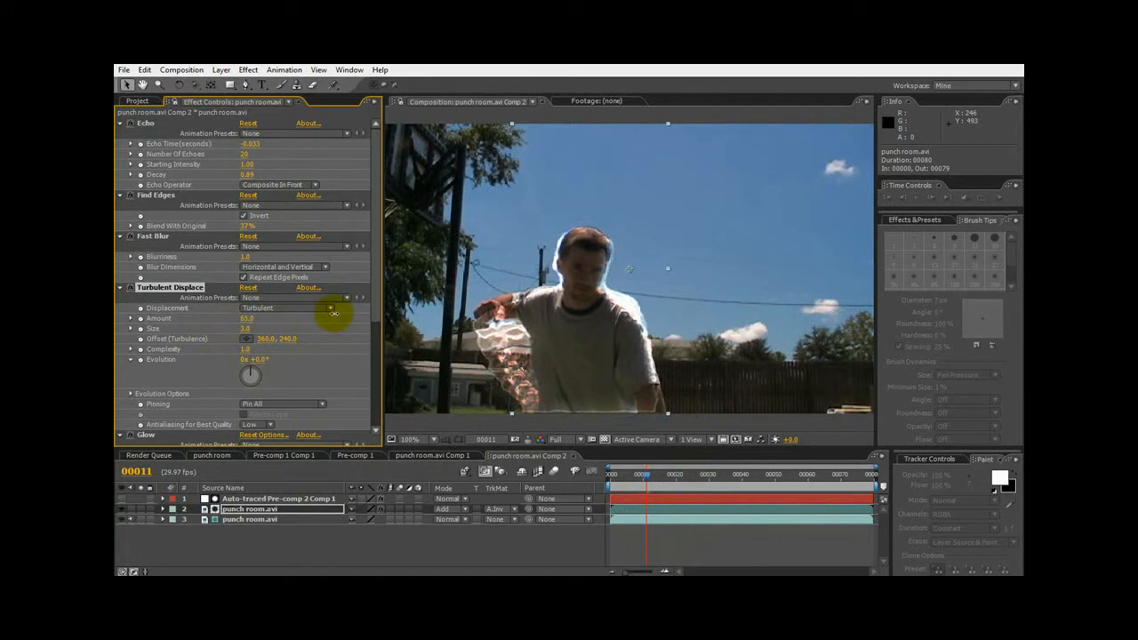
mouse_move(242, 326)
left_mouse_down()
mouse_move(251, 324)
mouse_move(224, 332)
left_mouse_up()
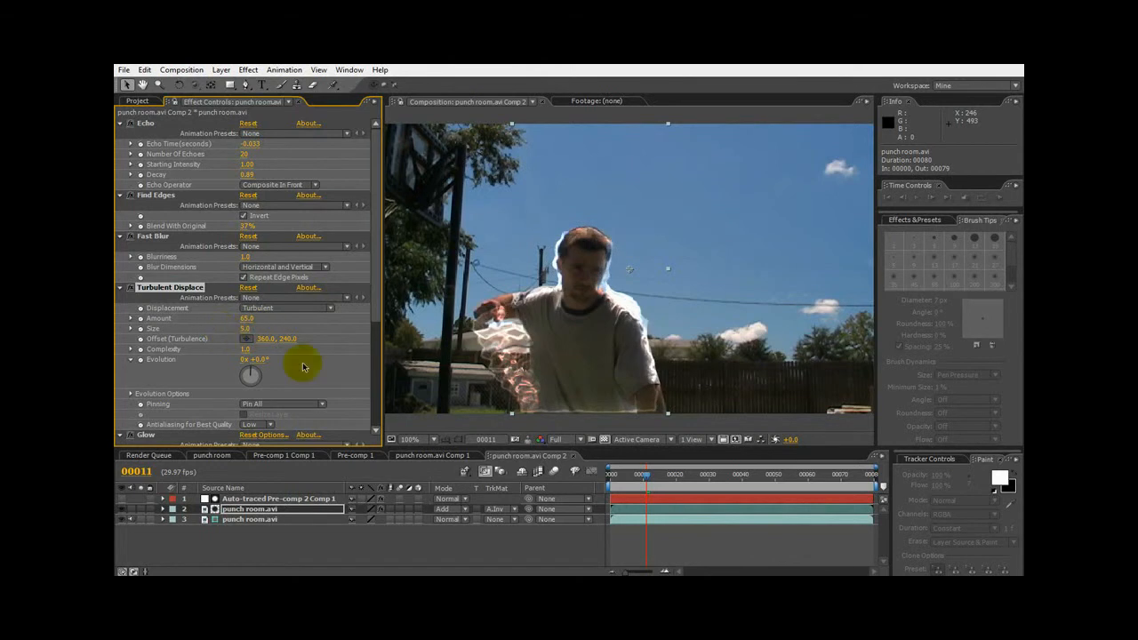
left_click_drag(646, 481, 685, 472)
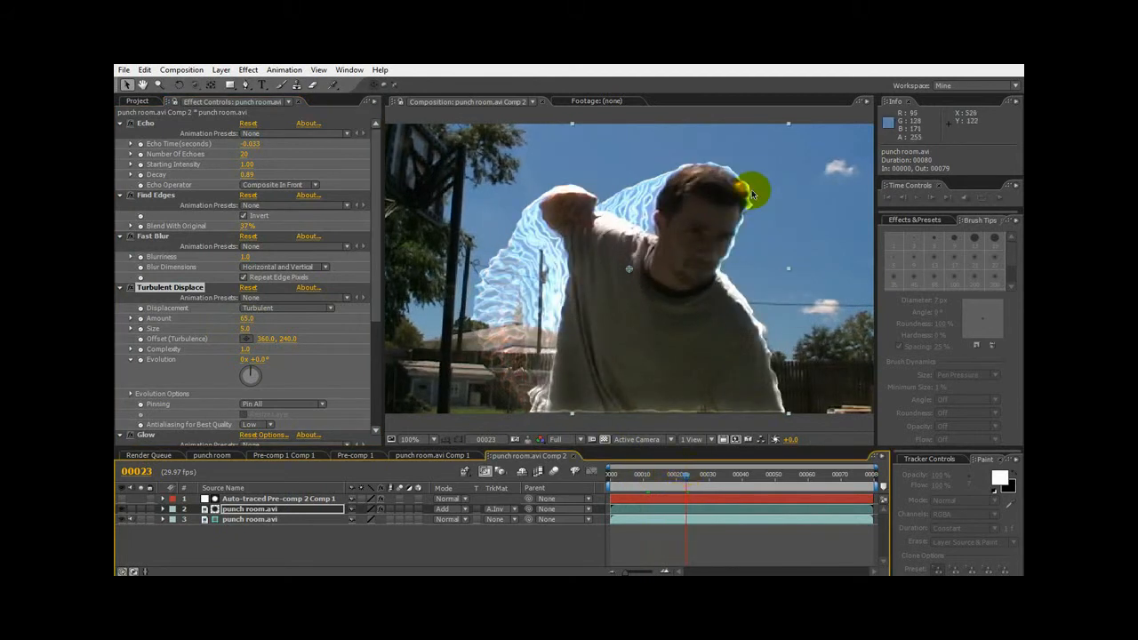
- Move the Fast Blur effect directly after Turbulent Displace and set its blurriness to 2
left_click(122, 292)
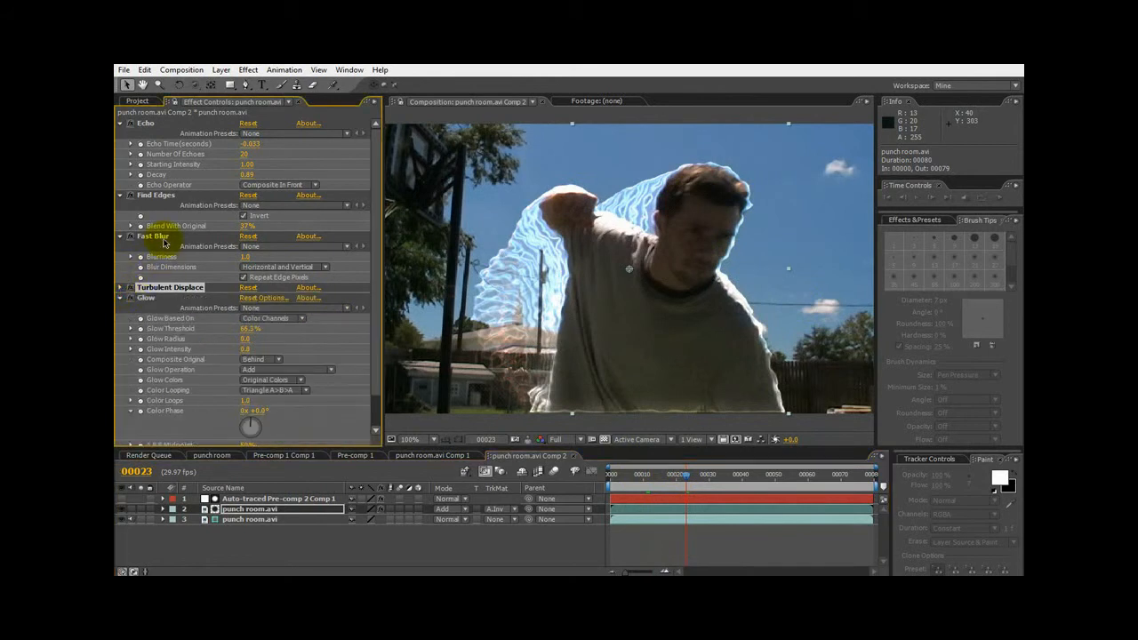
left_click_drag(152, 236, 158, 294)
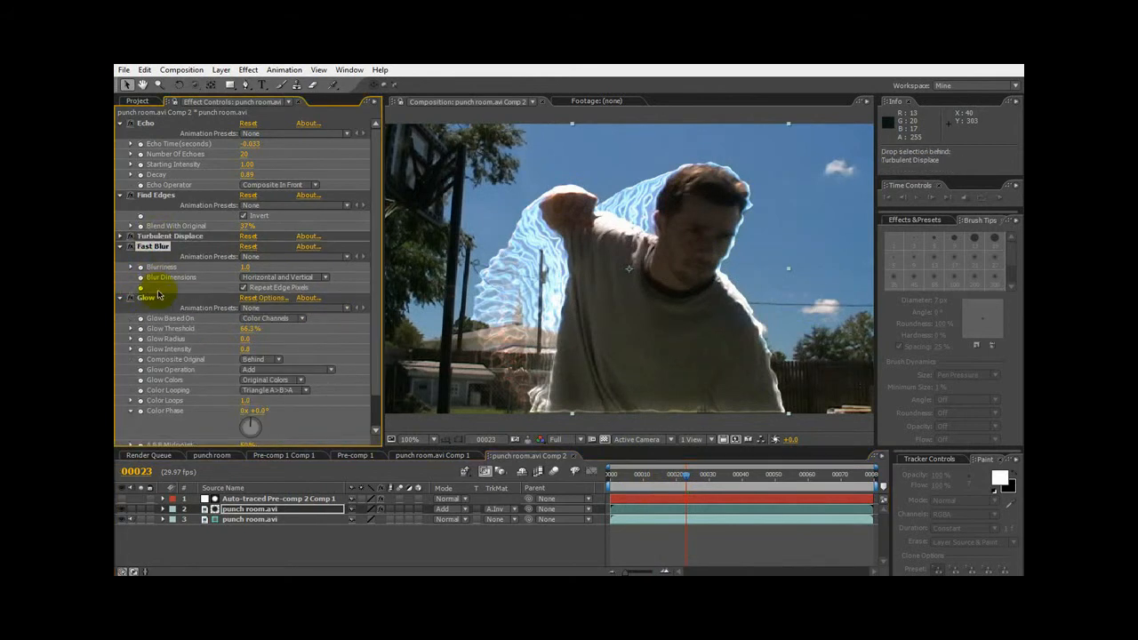
left_click_drag(245, 267, 237, 270)
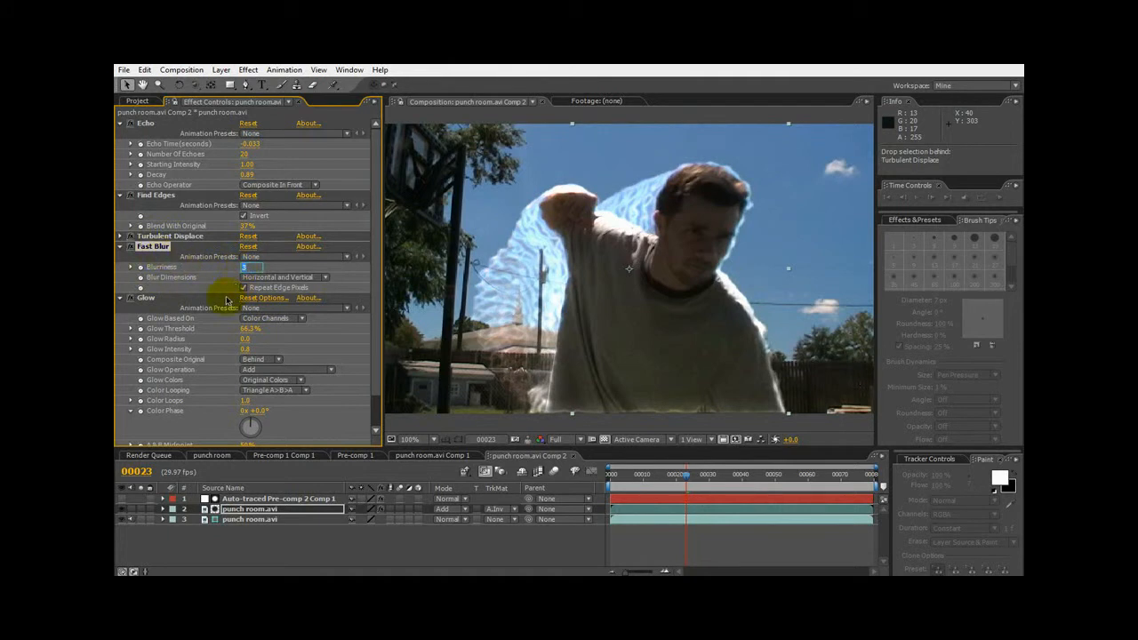
type("2")
key("Return")
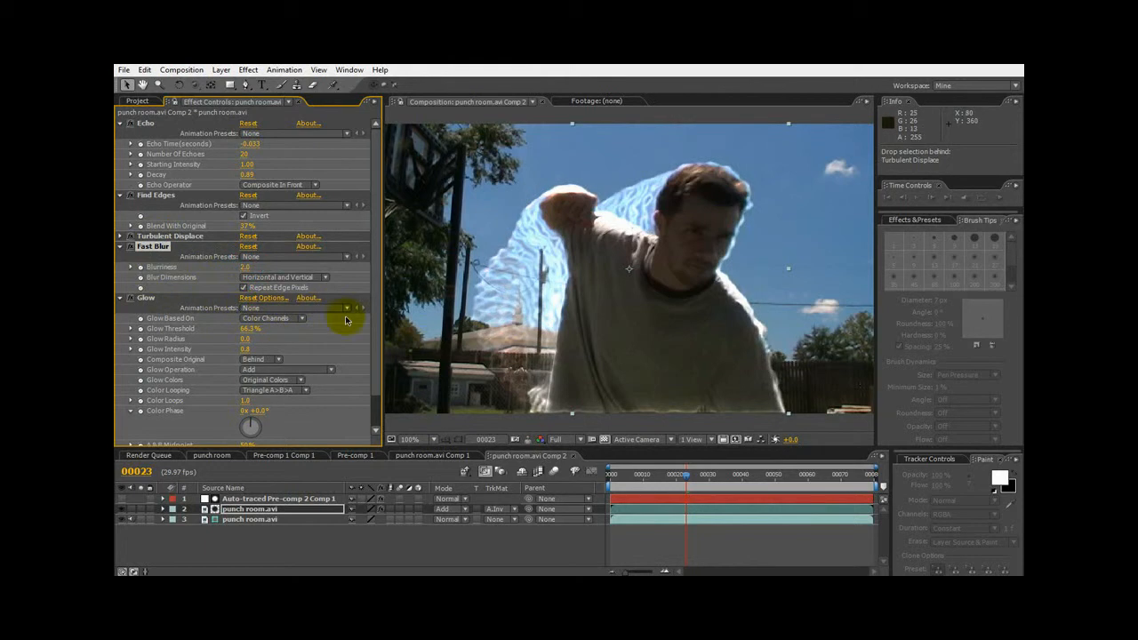
- Set the Glow threshold to 62.7%, radius to 11 and intensity to 0.7, checking the trail at frames 9 and 18
left_click_drag(245, 347, 216, 339)
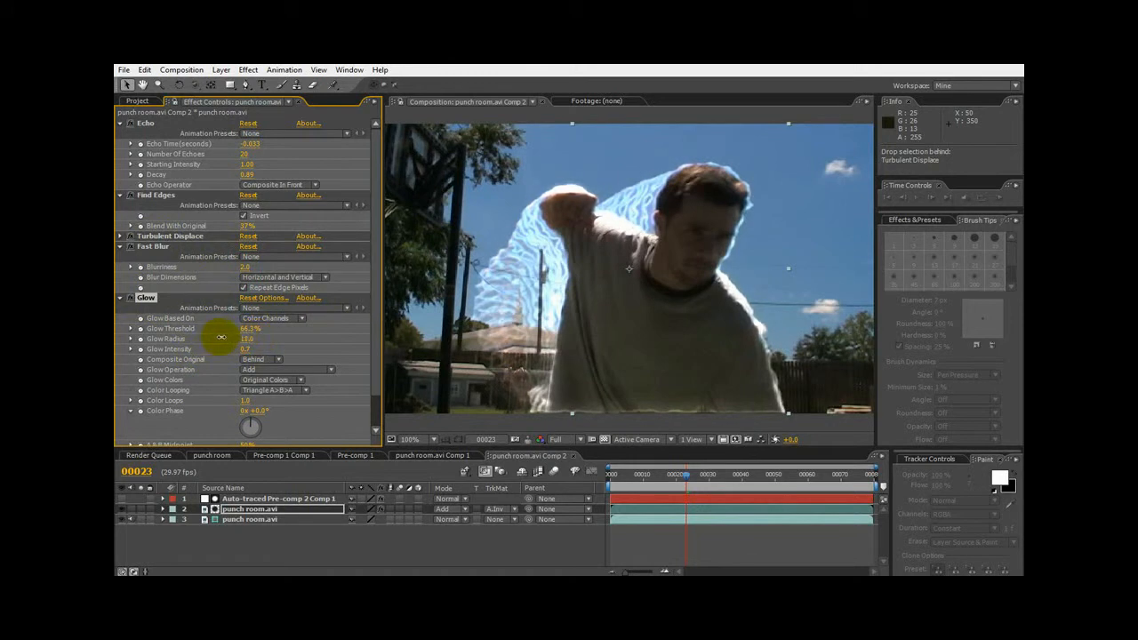
mouse_move(246, 328)
left_mouse_down()
mouse_move(196, 326)
mouse_move(260, 327)
left_mouse_up()
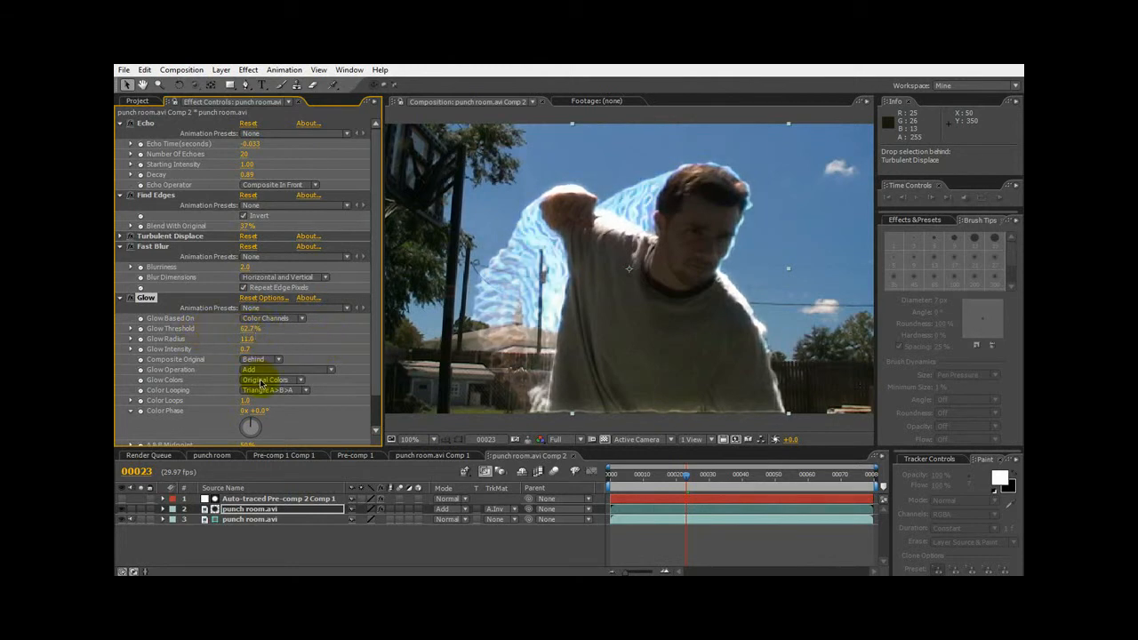
scroll(377, 400, "down", 2)
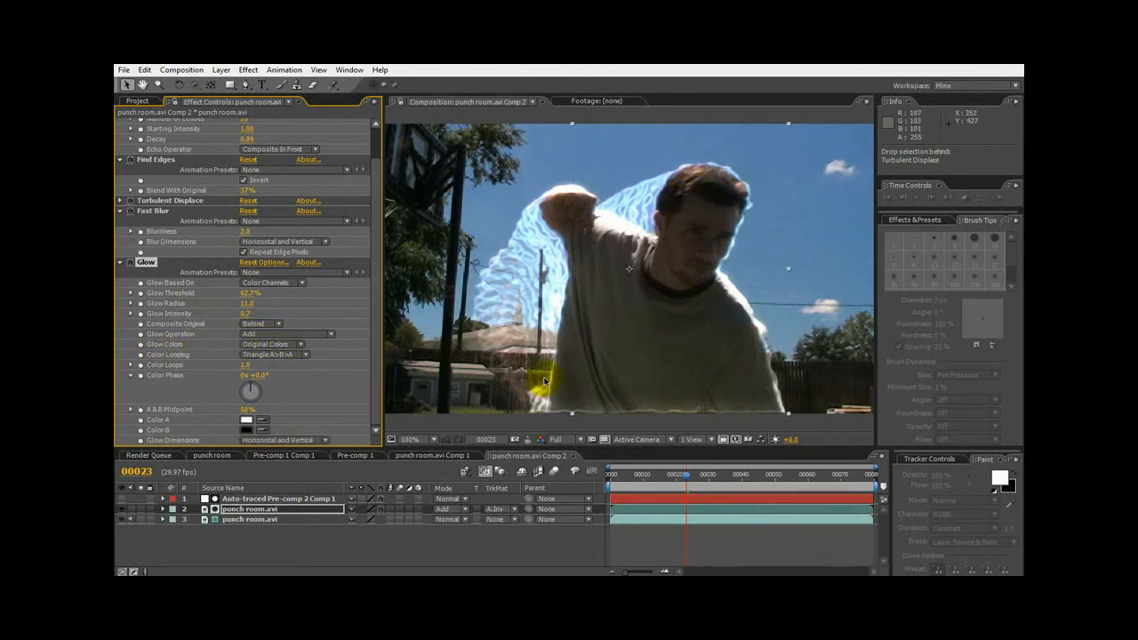
left_click(670, 476)
left_click_drag(668, 476, 641, 475)
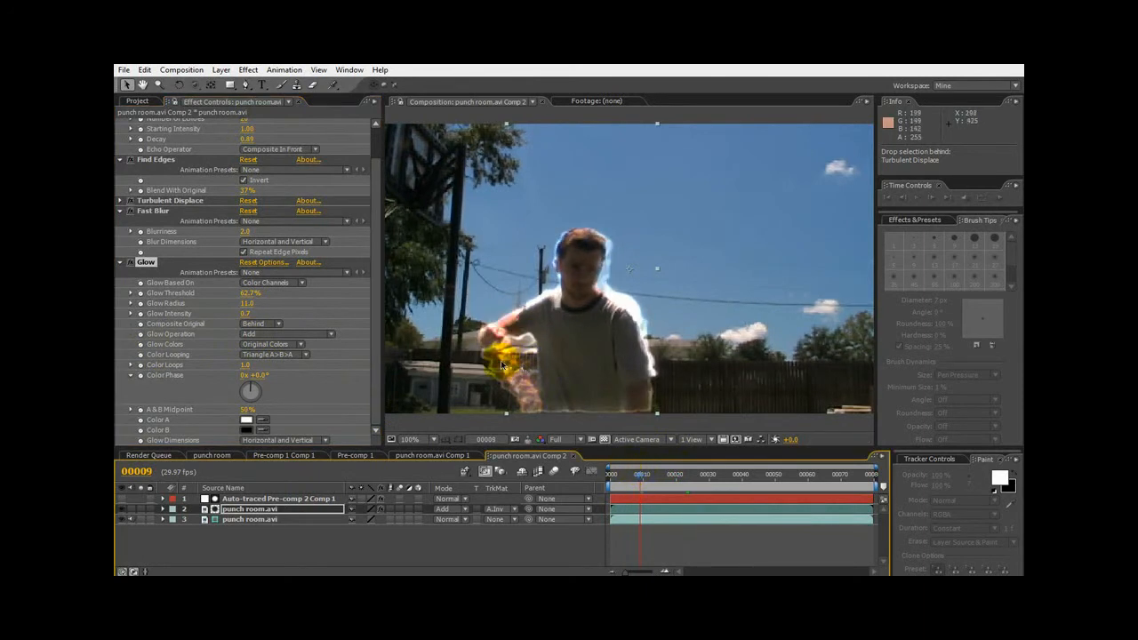
left_click_drag(640, 478, 669, 474)
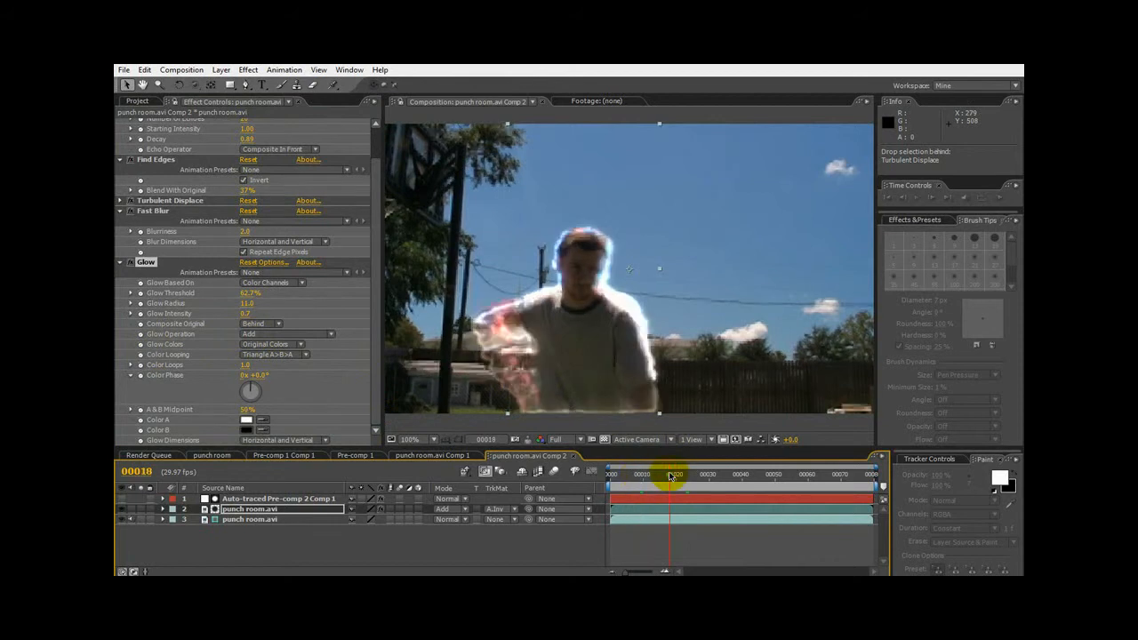
- Switch the Glow colors to A & B Colors, with golden yellow (FFE400) as Color A and dark red as Color B
left_click(270, 346)
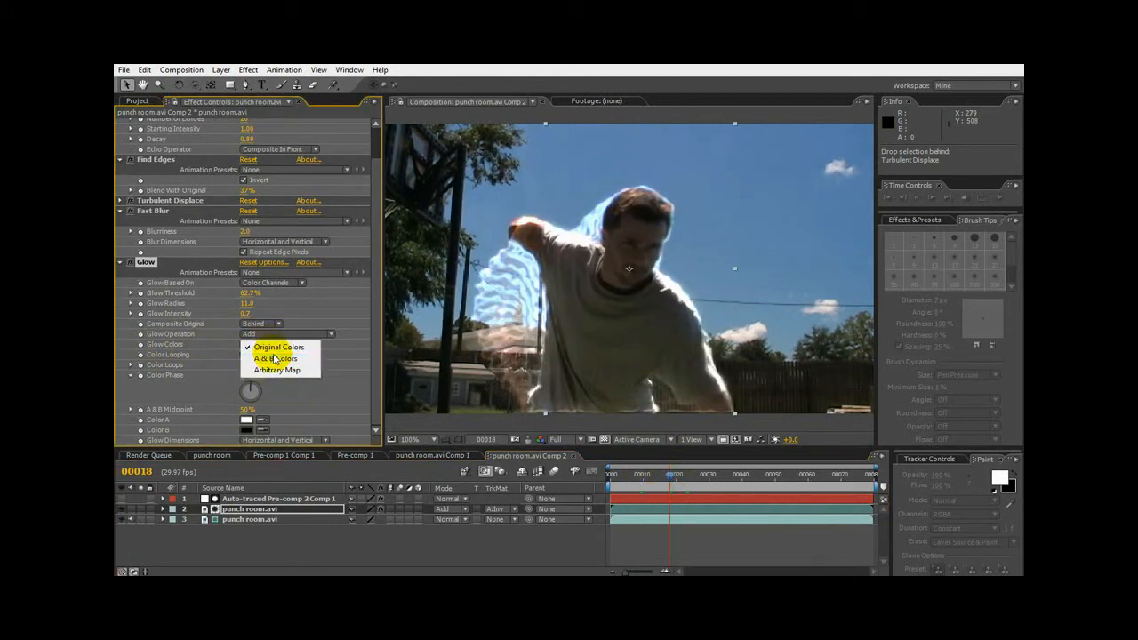
left_click(274, 358)
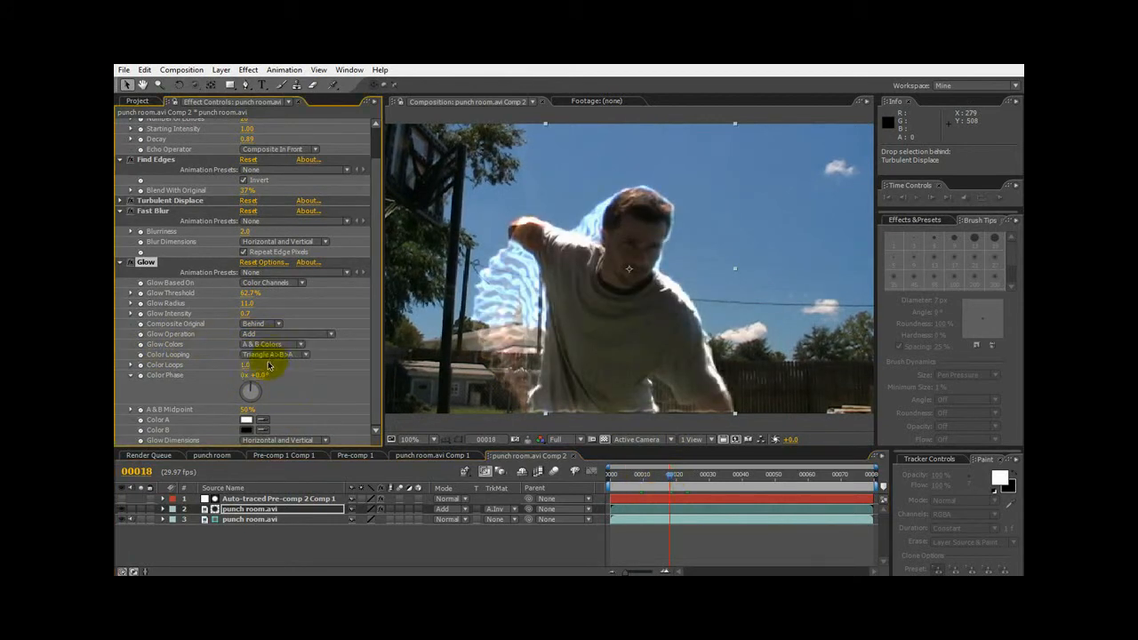
left_click(246, 420)
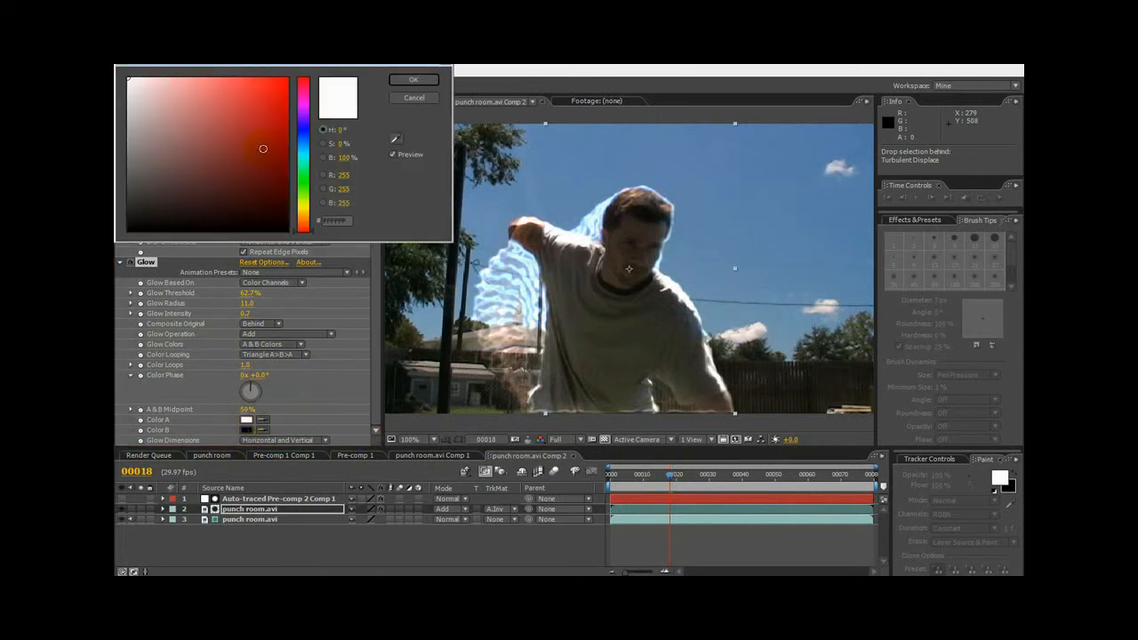
left_click(307, 208)
left_click(286, 79)
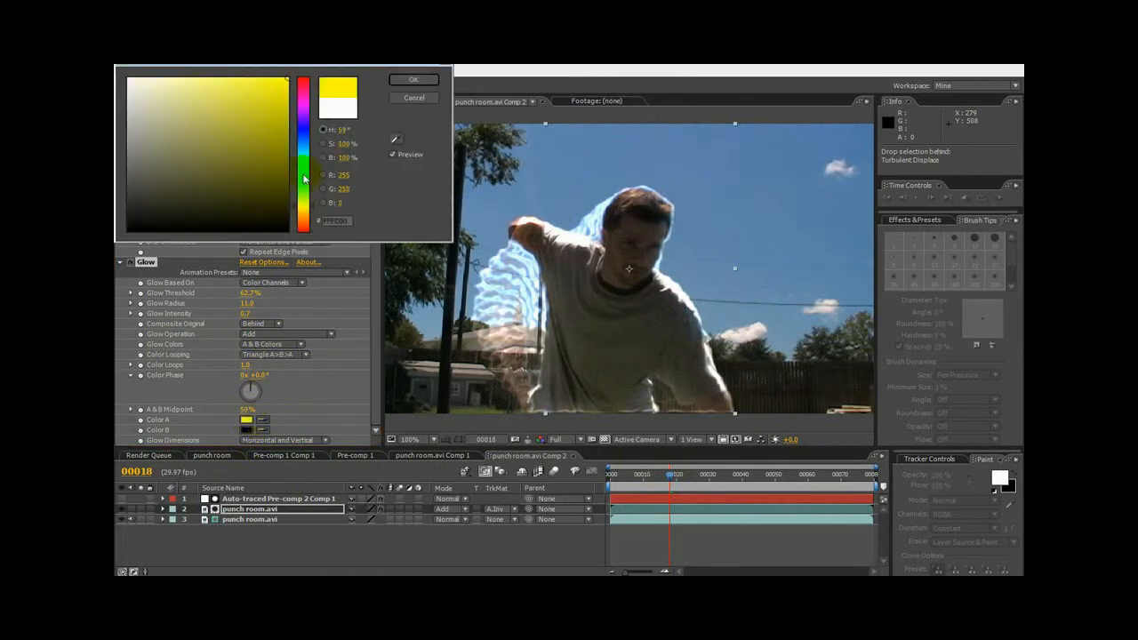
left_click(308, 211)
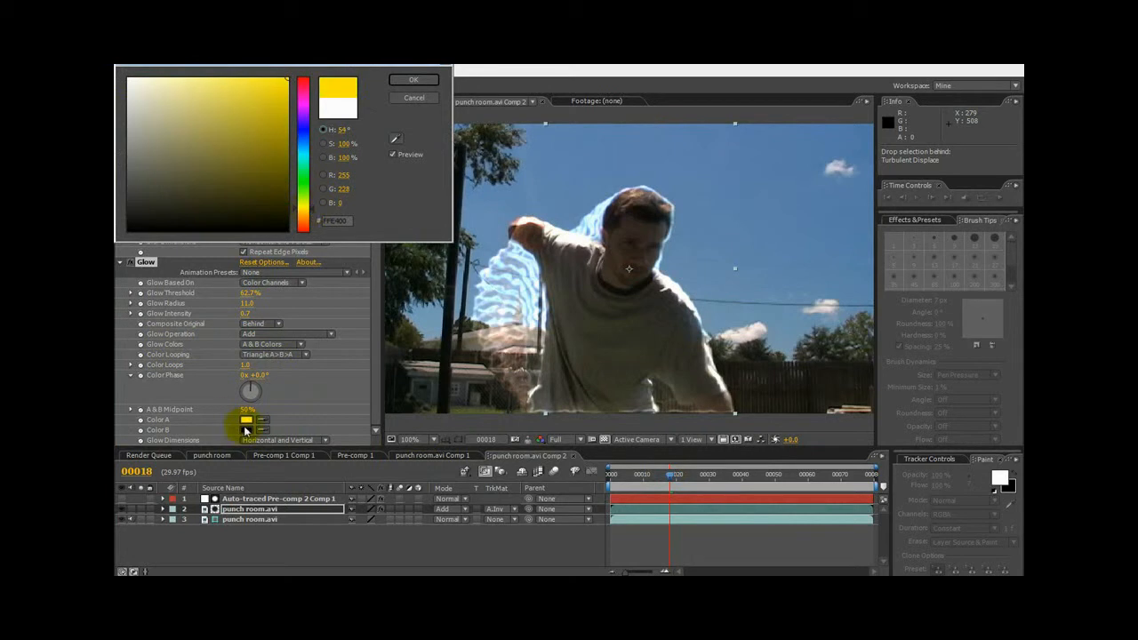
left_click(412, 79)
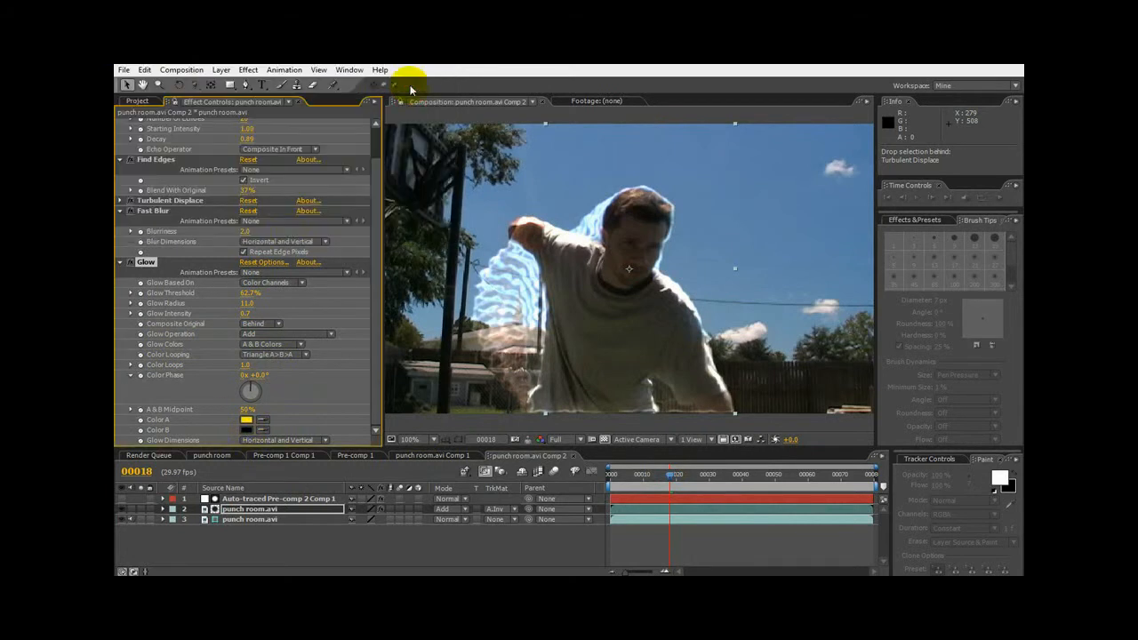
left_click(245, 433)
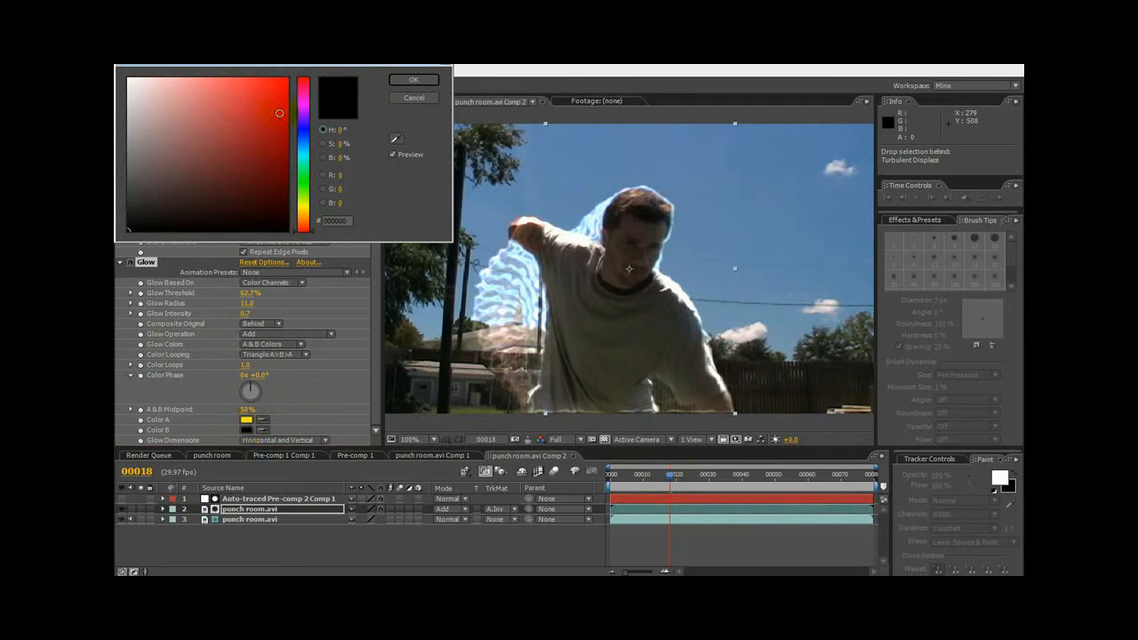
left_click(428, 80)
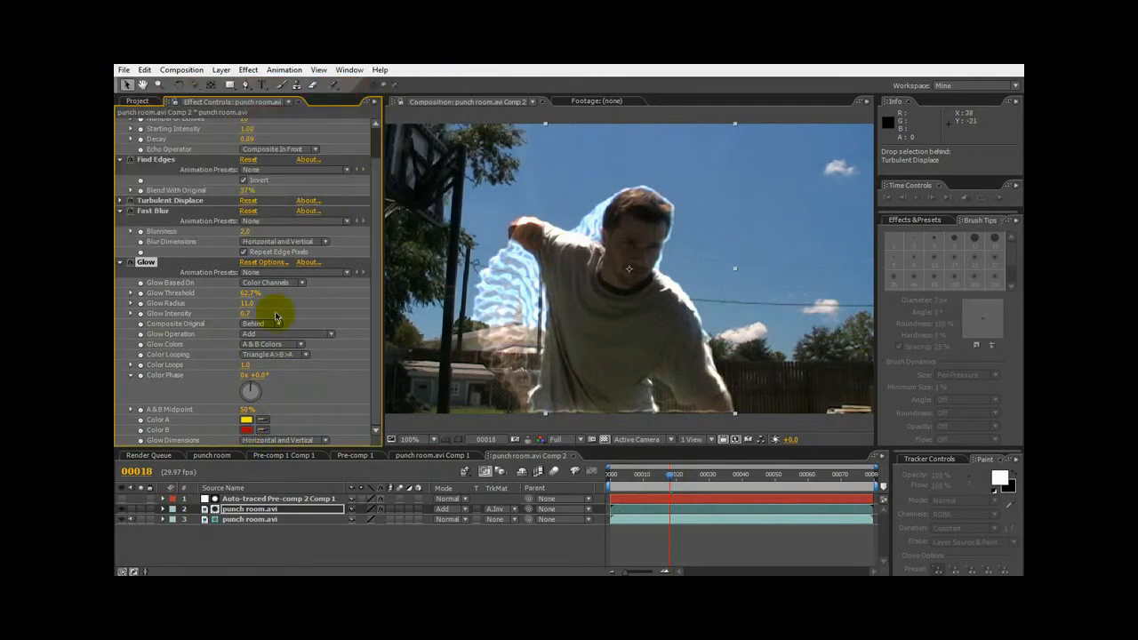
- Set the Glow threshold to 21.2%, radius to 15 and intensity to 0.6, judging the trail at frame 19
left_click_drag(246, 303, 191, 303)
left_click_drag(258, 315, 234, 331)
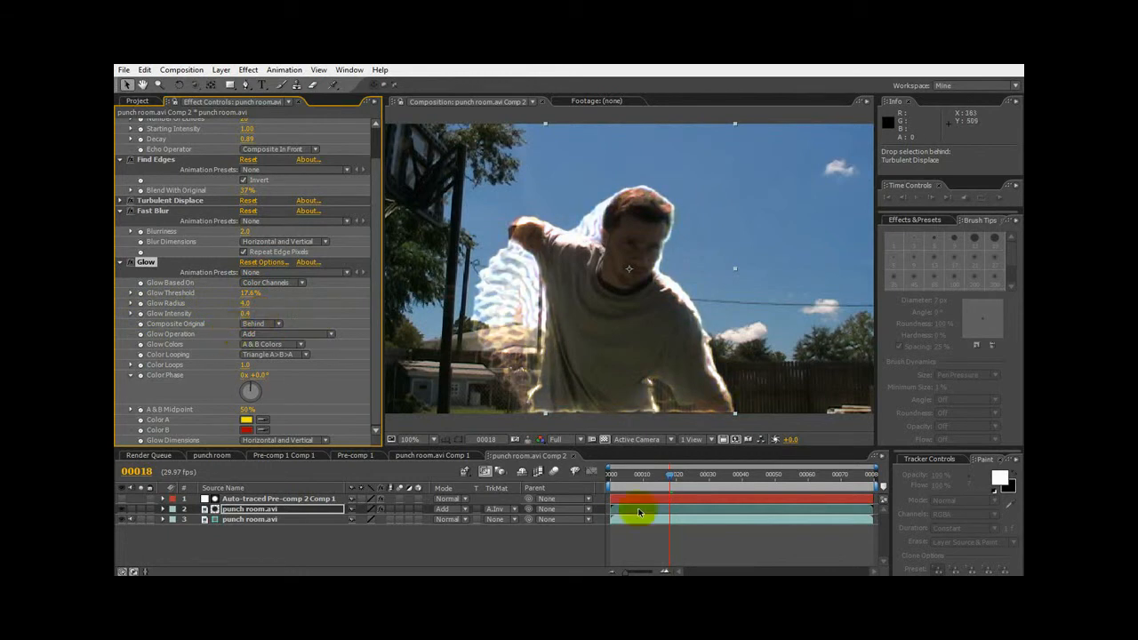
mouse_move(673, 477)
left_mouse_down()
mouse_move(656, 478)
mouse_move(711, 477)
mouse_move(655, 477)
mouse_move(673, 477)
left_mouse_up()
left_click_drag(246, 303, 263, 286)
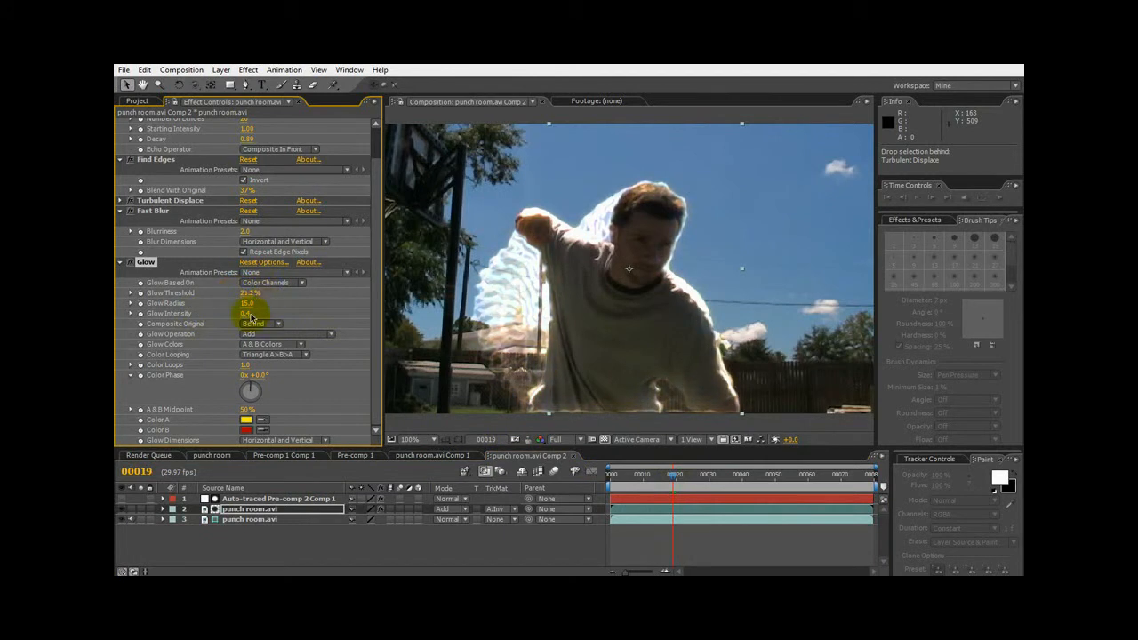
mouse_move(255, 314)
left_mouse_down()
mouse_move(223, 317)
mouse_move(298, 309)
mouse_move(268, 318)
mouse_move(286, 321)
mouse_move(235, 315)
left_mouse_up()
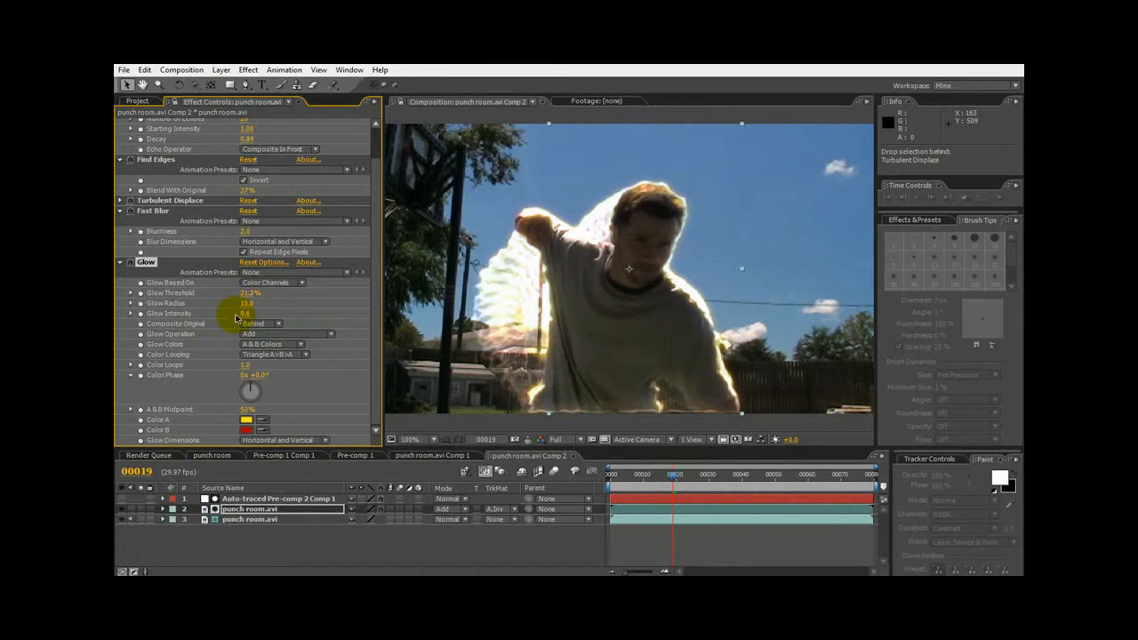
- In punch room.avi Comp 1, try Luminosity on the punch room.avi Comp 2 layer, settling on the Overlay blending mode
left_click(433, 456)
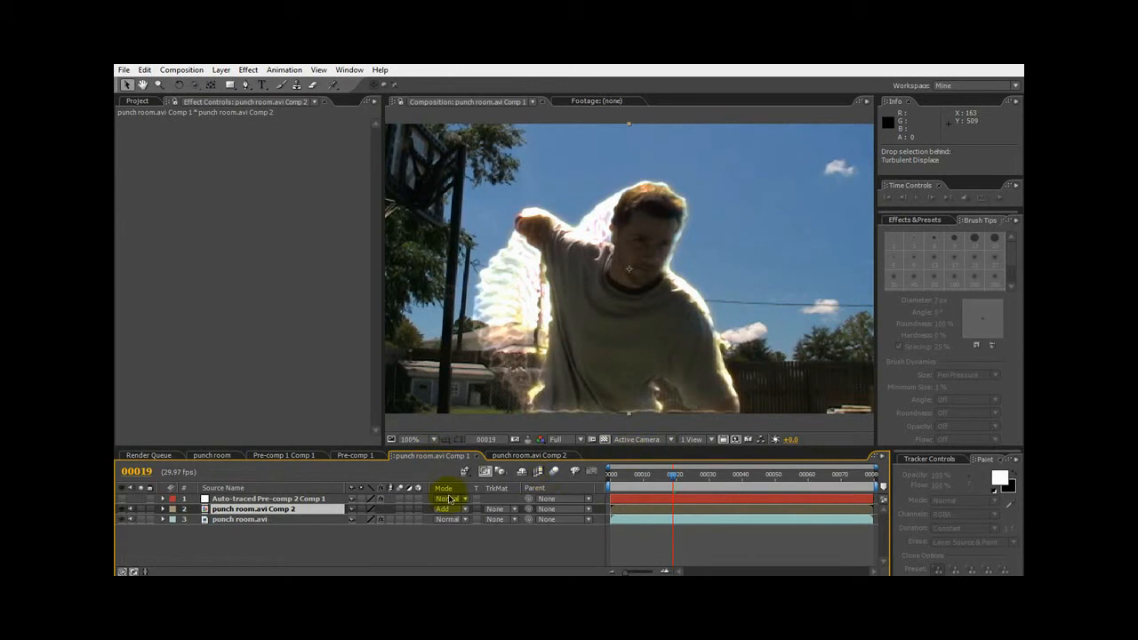
left_click(452, 512)
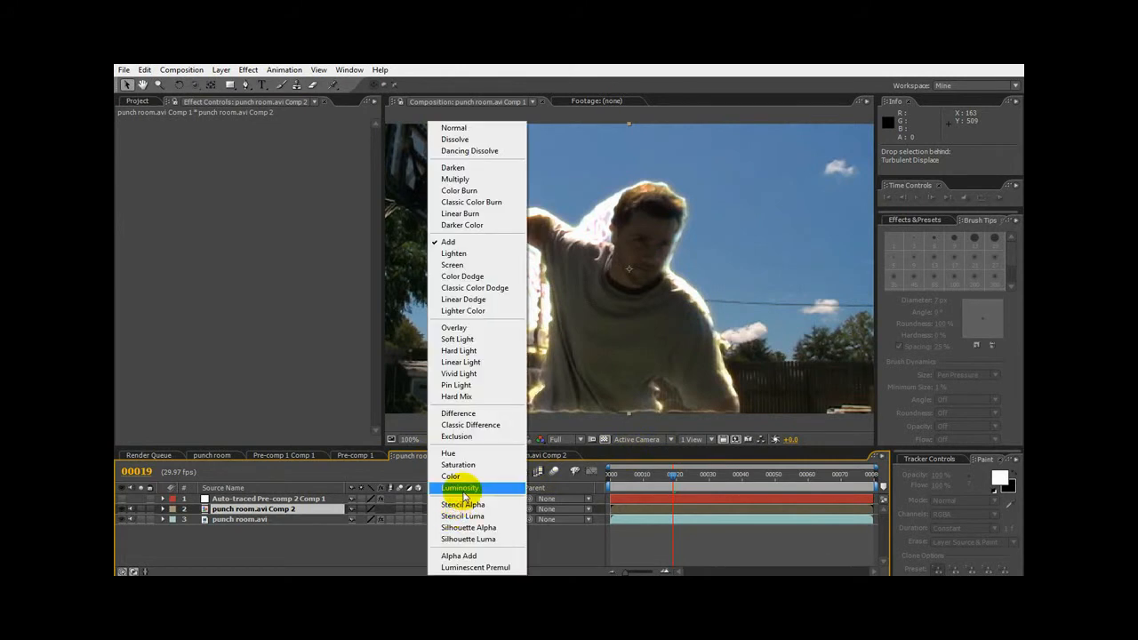
left_click(462, 494)
left_click(452, 513)
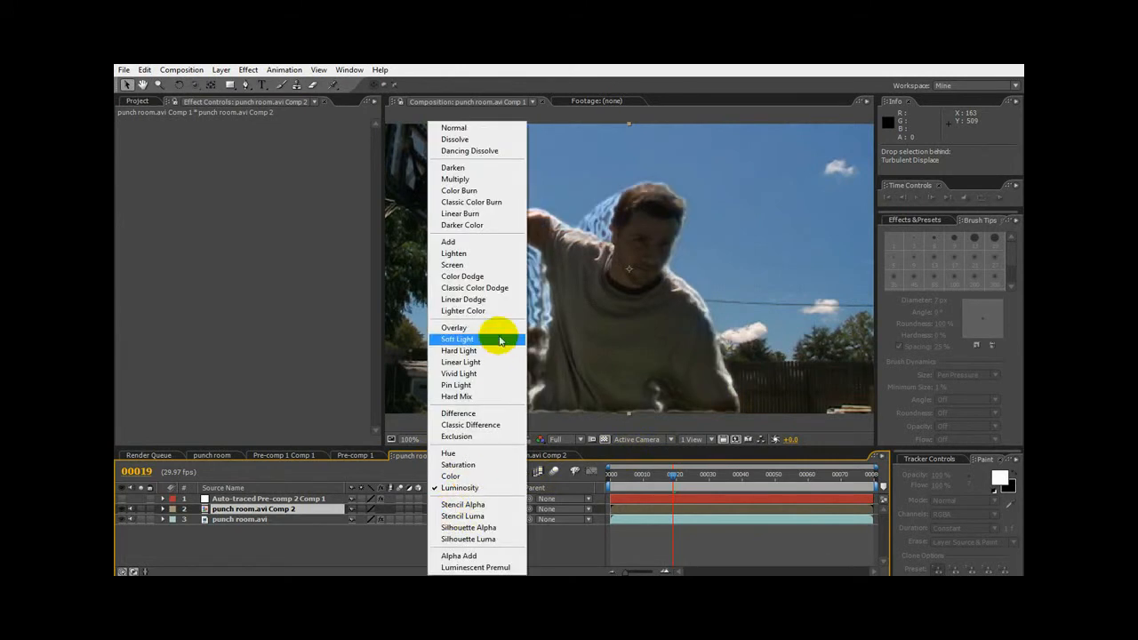
left_click(499, 327)
- Duplicate the punch room.avi Comp 2 layer and set the upper copy's blending mode to Add
left_click(233, 509)
left_click(145, 70)
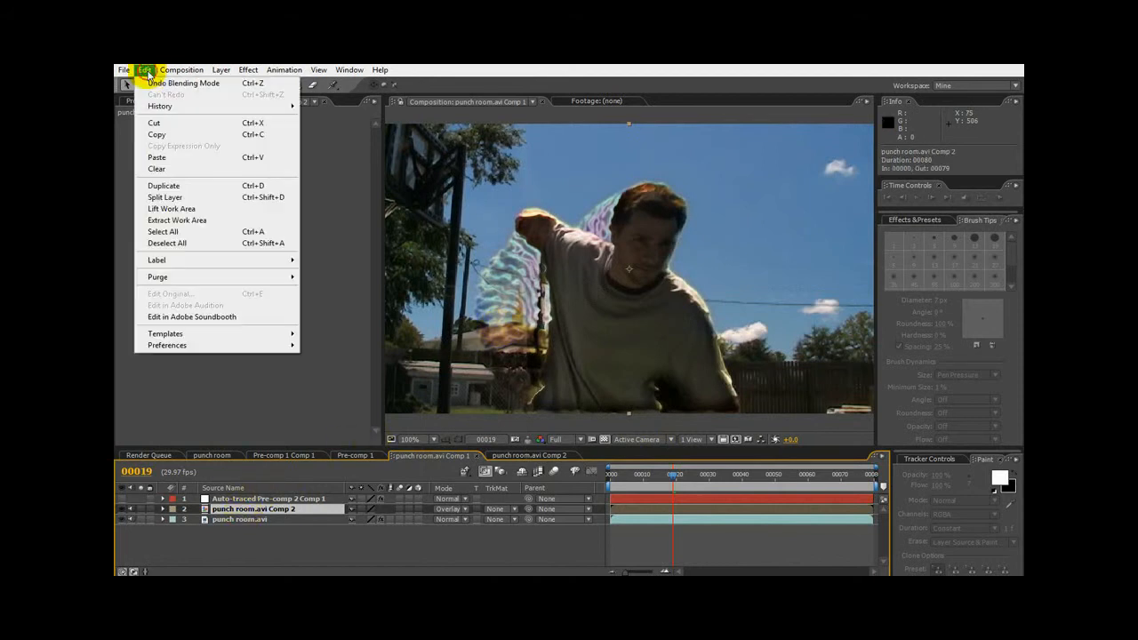
left_click(178, 186)
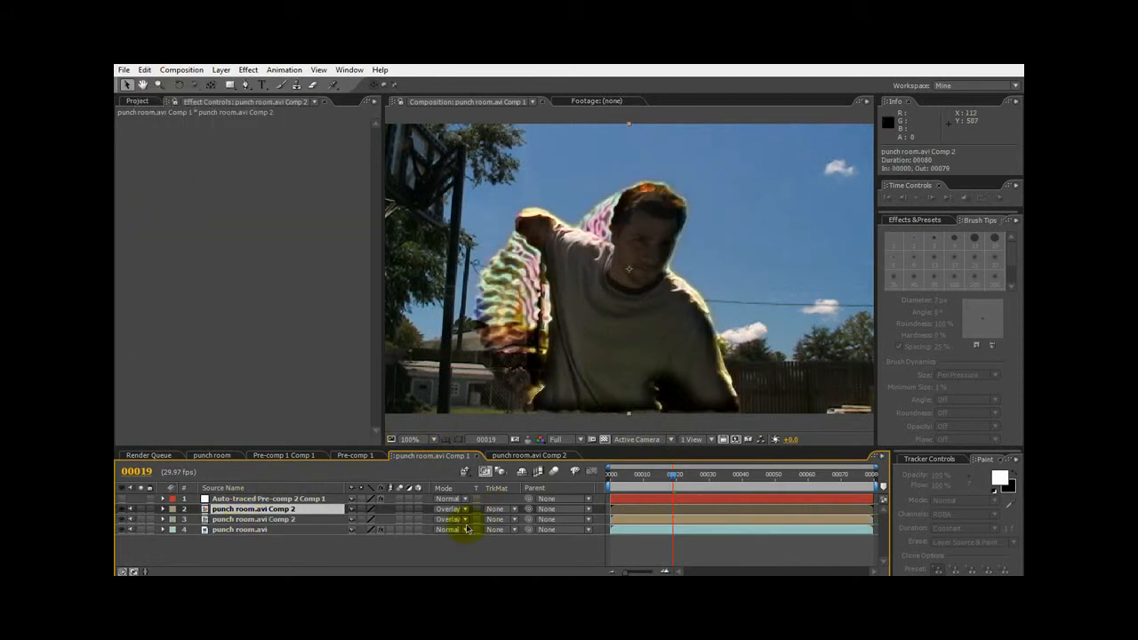
left_click(450, 514)
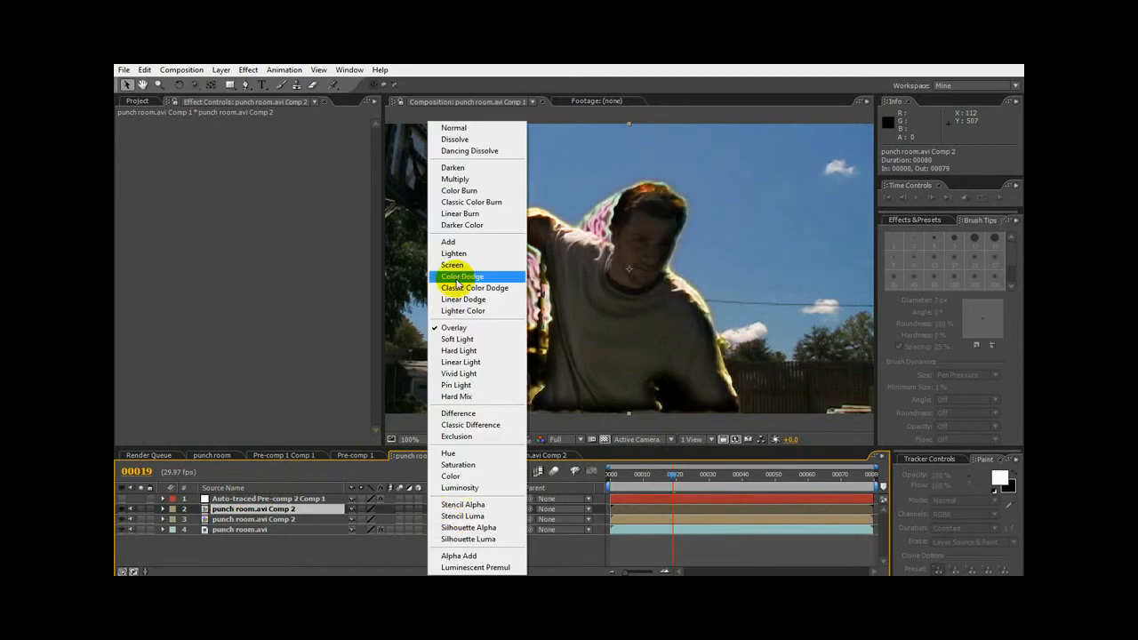
left_click(451, 251)
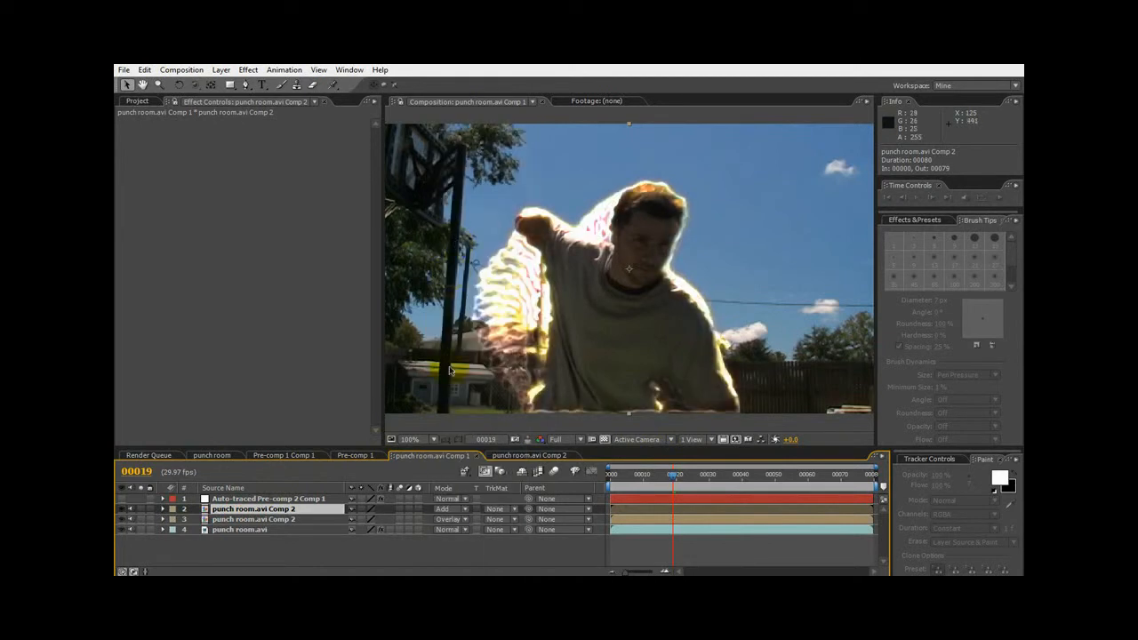
- Try the Color and Soft Light blending modes on the lower punch room.avi Comp 2 copy
left_click(449, 519)
left_click(450, 475)
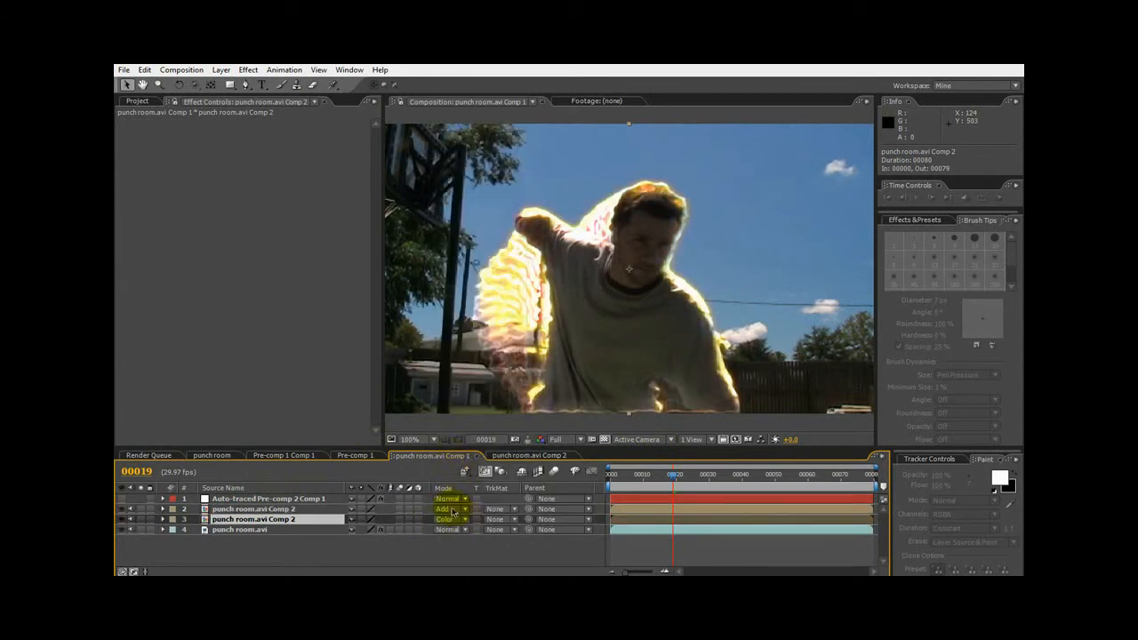
left_click(450, 520)
left_click(461, 346)
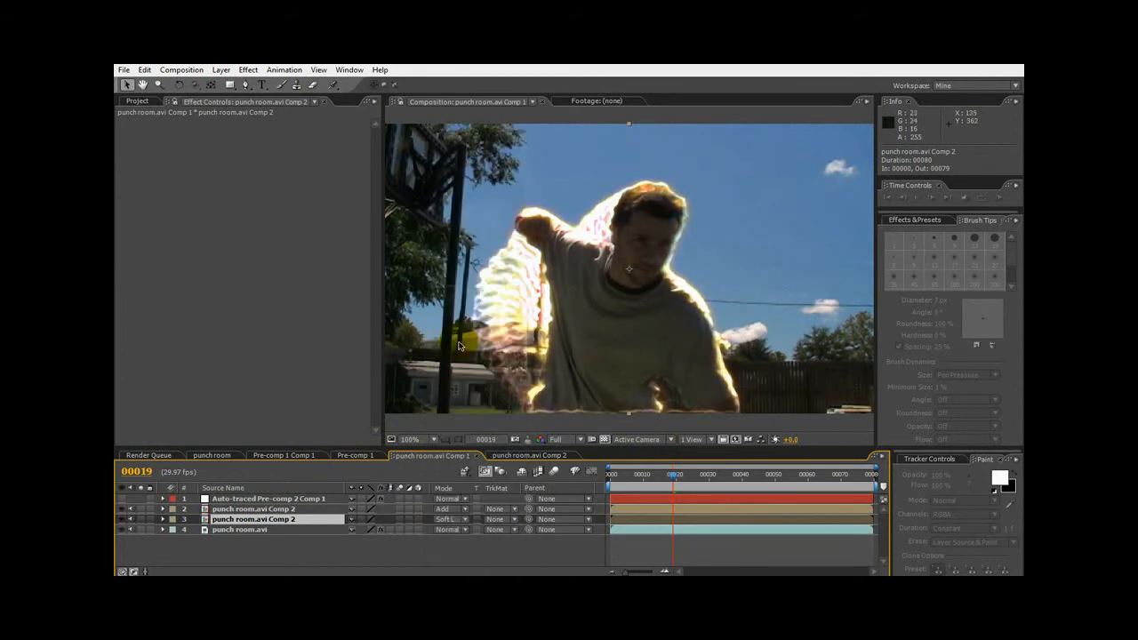
- Compare the Lighten and Overlay blending modes on the upper punch room.avi Comp 2 copy, returning it to Add
left_click(455, 509)
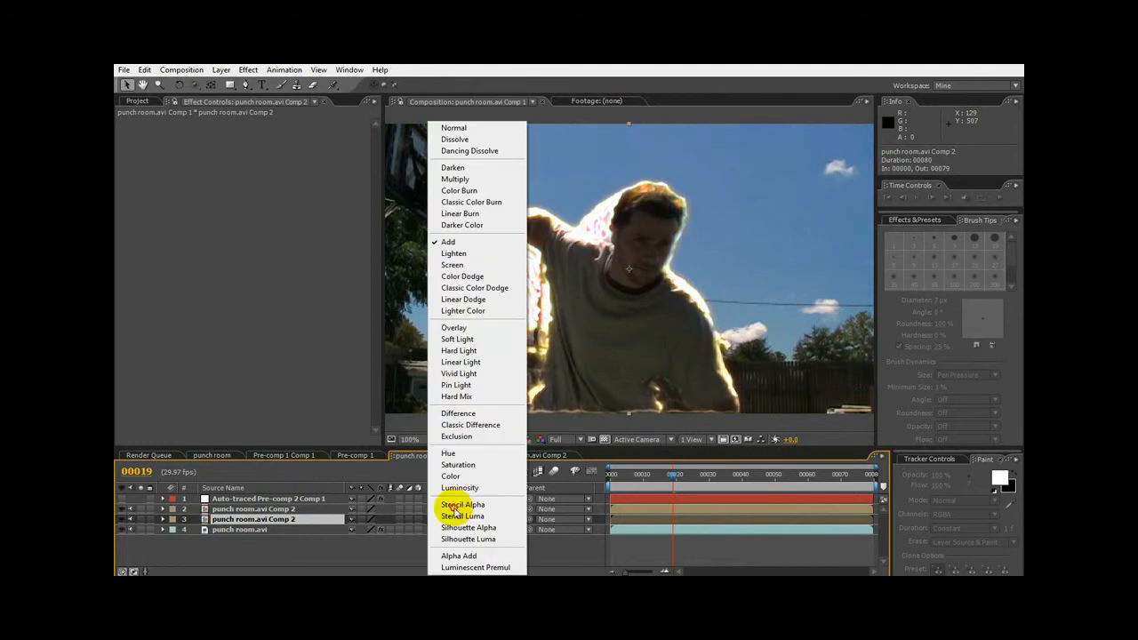
left_click(469, 252)
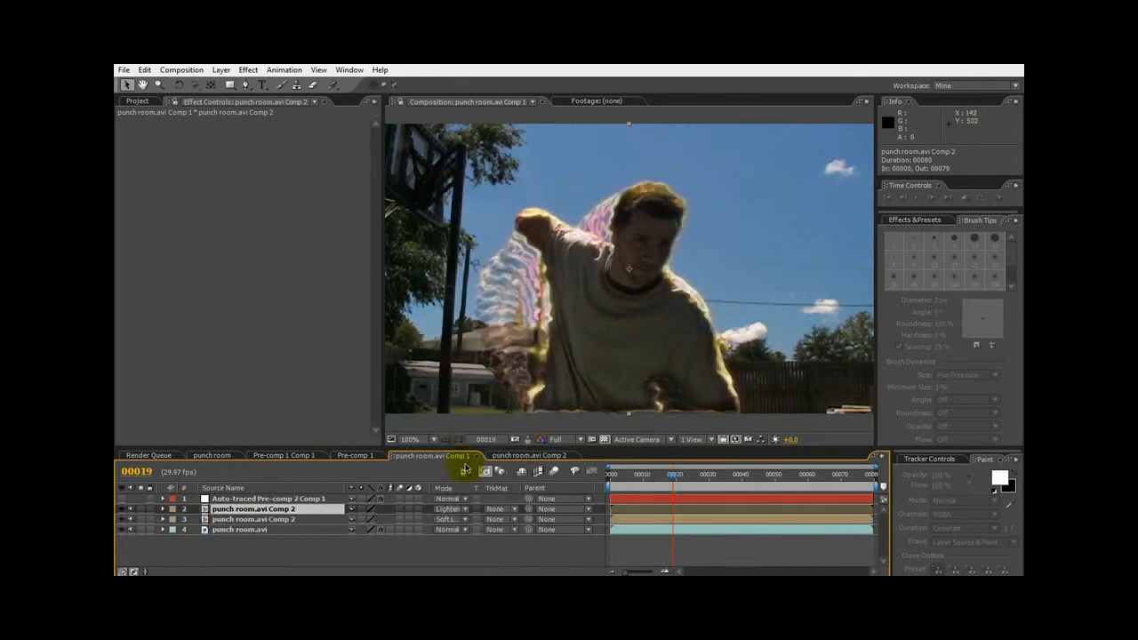
left_click(448, 512)
left_click(467, 333)
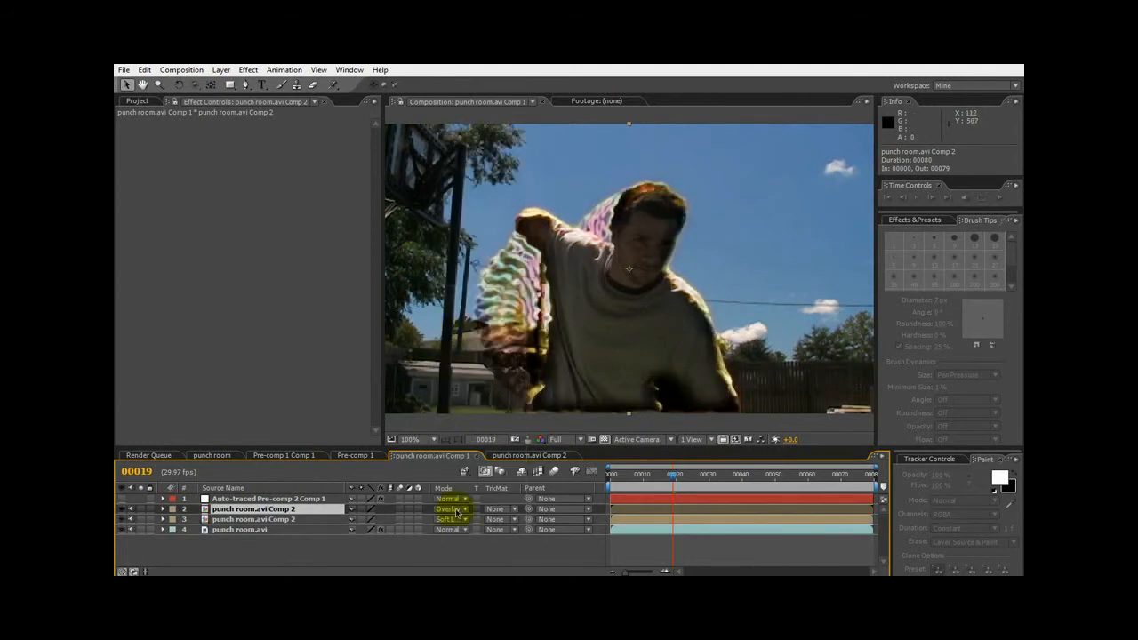
left_click(455, 510)
left_click(514, 244)
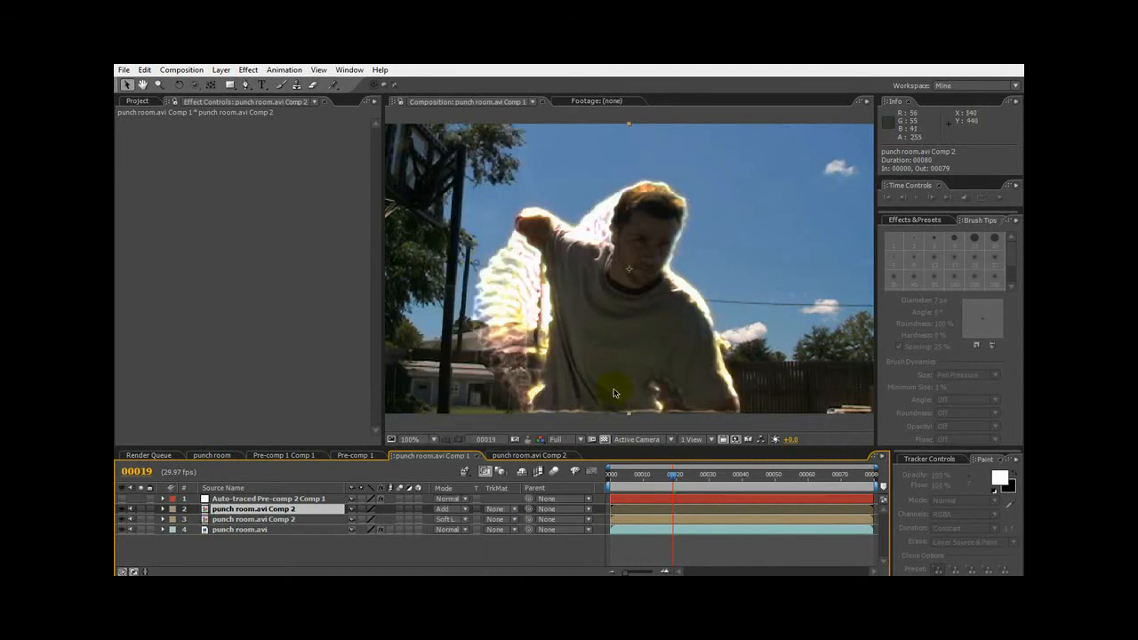
- At frame 22, try Luminosity on the lower punch room.avi Comp 2 copy and Lighten on the upper copy
mouse_move(685, 471)
left_mouse_down()
mouse_move(711, 470)
mouse_move(680, 477)
left_mouse_up()
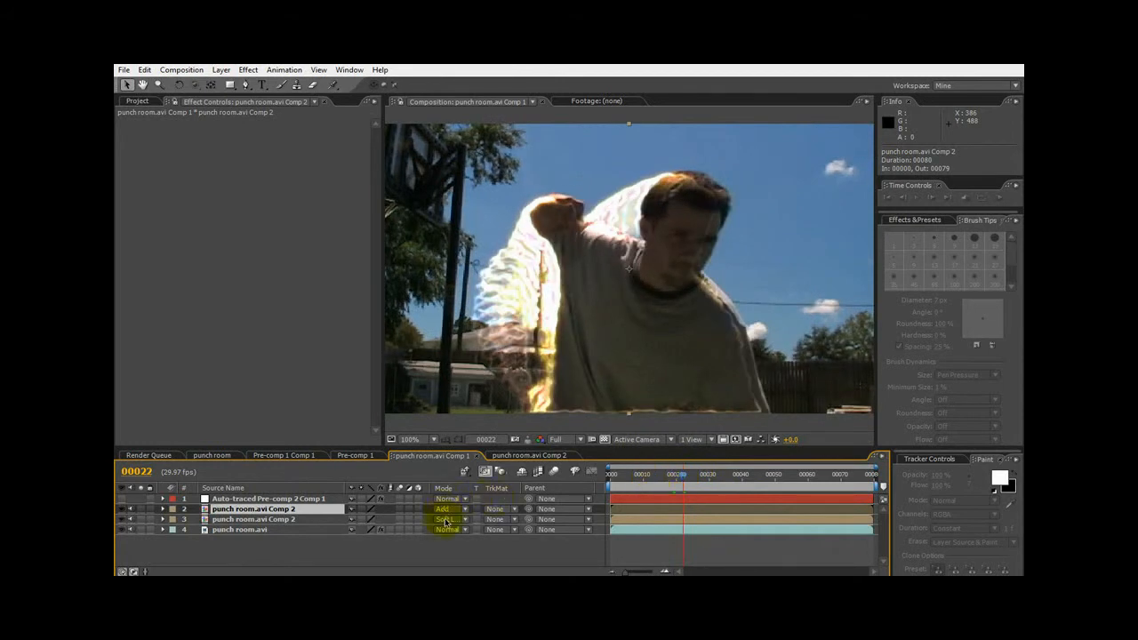
left_click(445, 521)
left_click(451, 491)
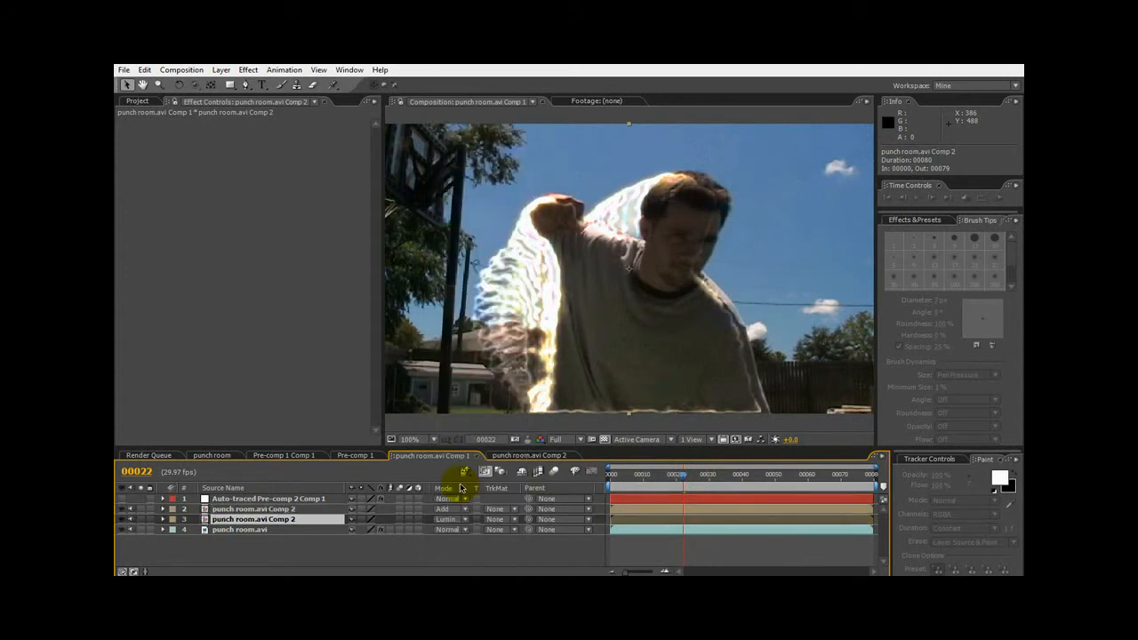
left_click(446, 509)
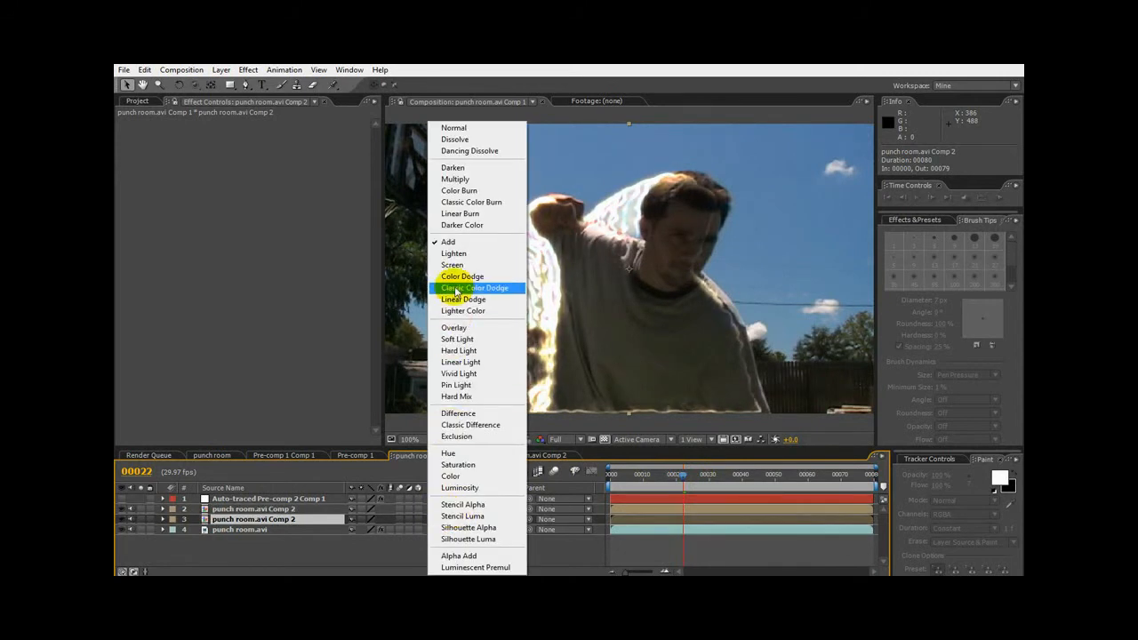
left_click(451, 255)
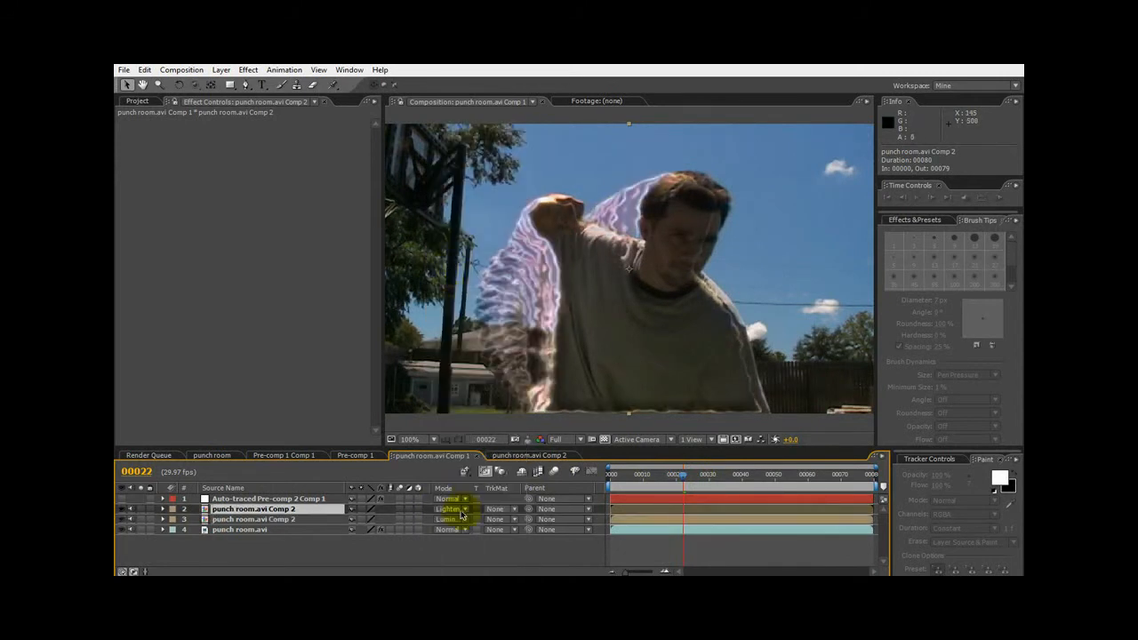
- Set the upper punch room.avi Comp 2 copy's blending mode to Overlay and the lower copy's to Add
left_click(458, 509)
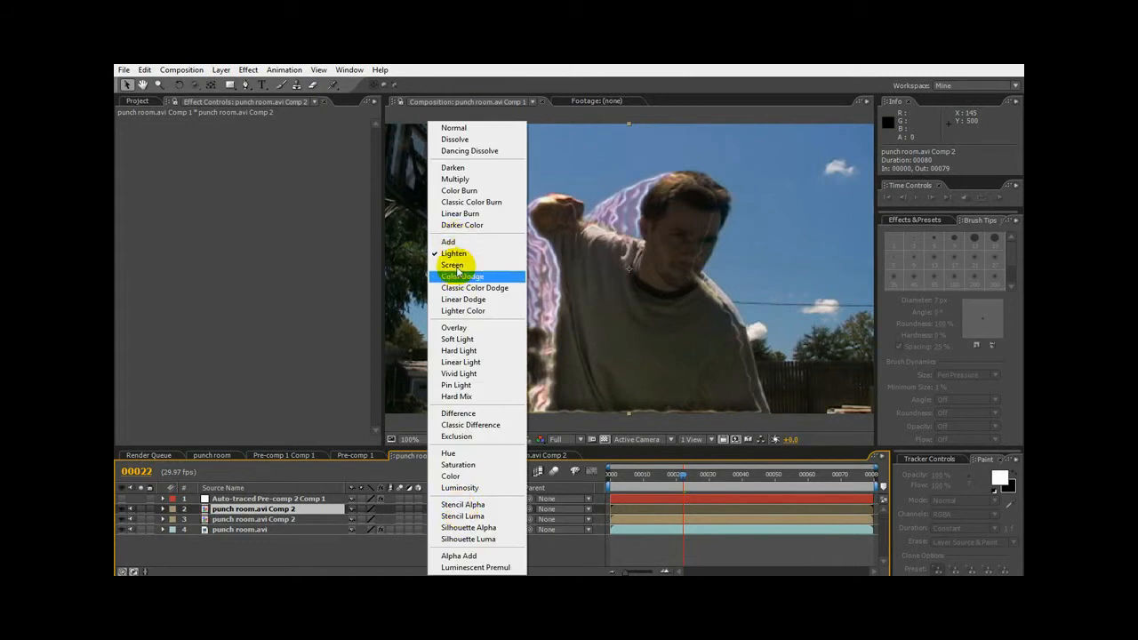
left_click(461, 328)
left_click(448, 519)
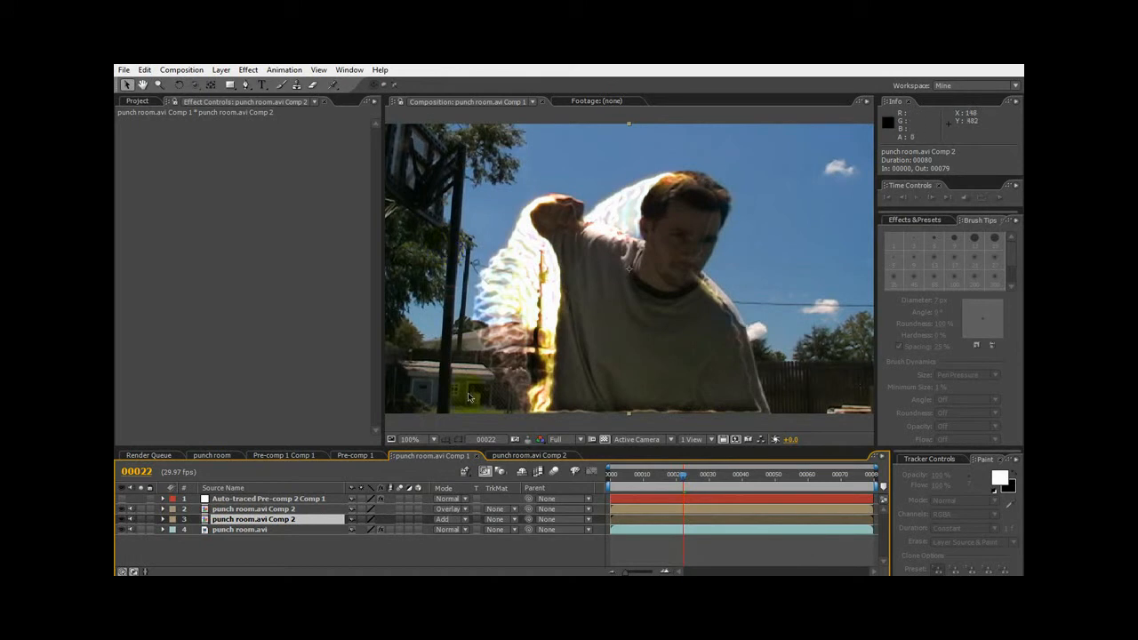
- Try Linear Light and Lighten on the upper punch room.avi Comp 2 copy, and set its blending mode to Add
left_click(456, 511)
left_click(463, 365)
left_click(449, 505)
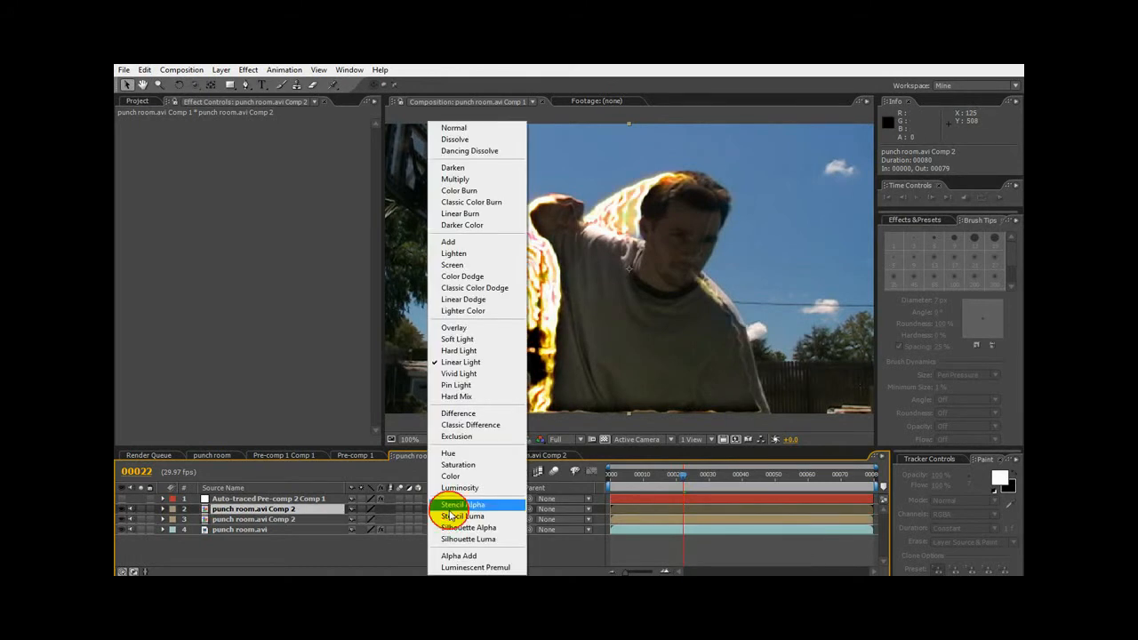
left_click(453, 273)
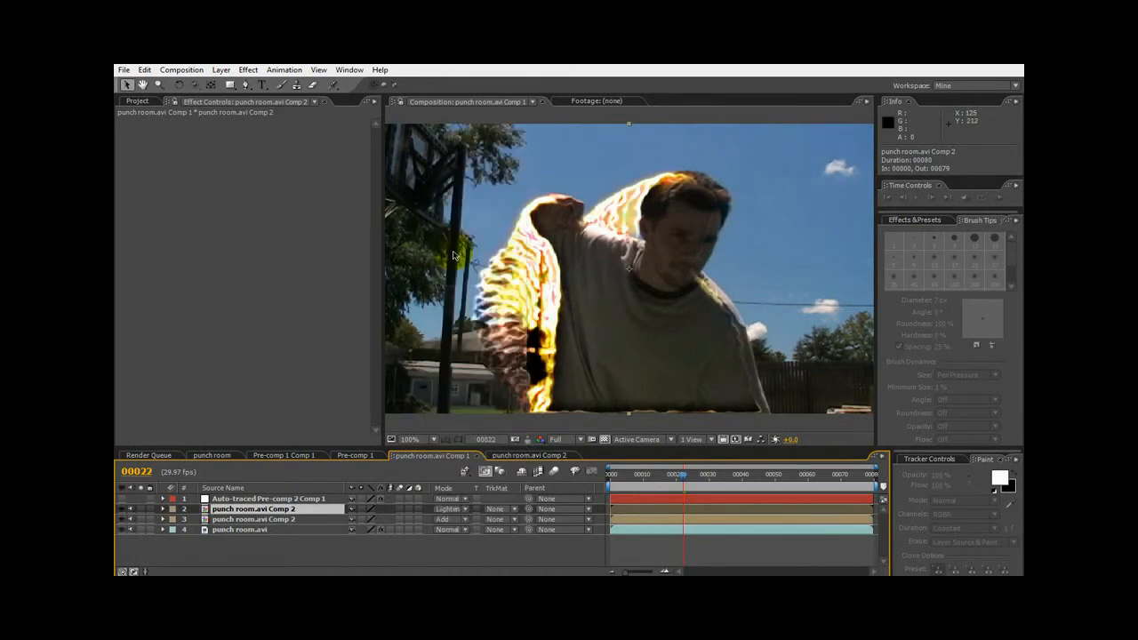
left_click(452, 509)
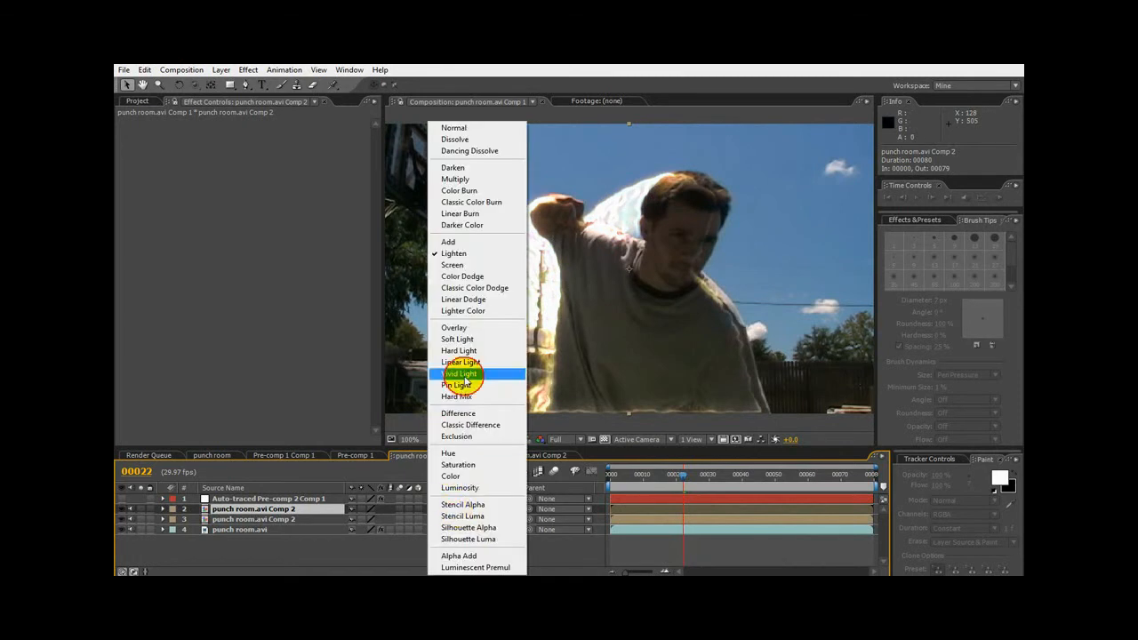
left_click(459, 247)
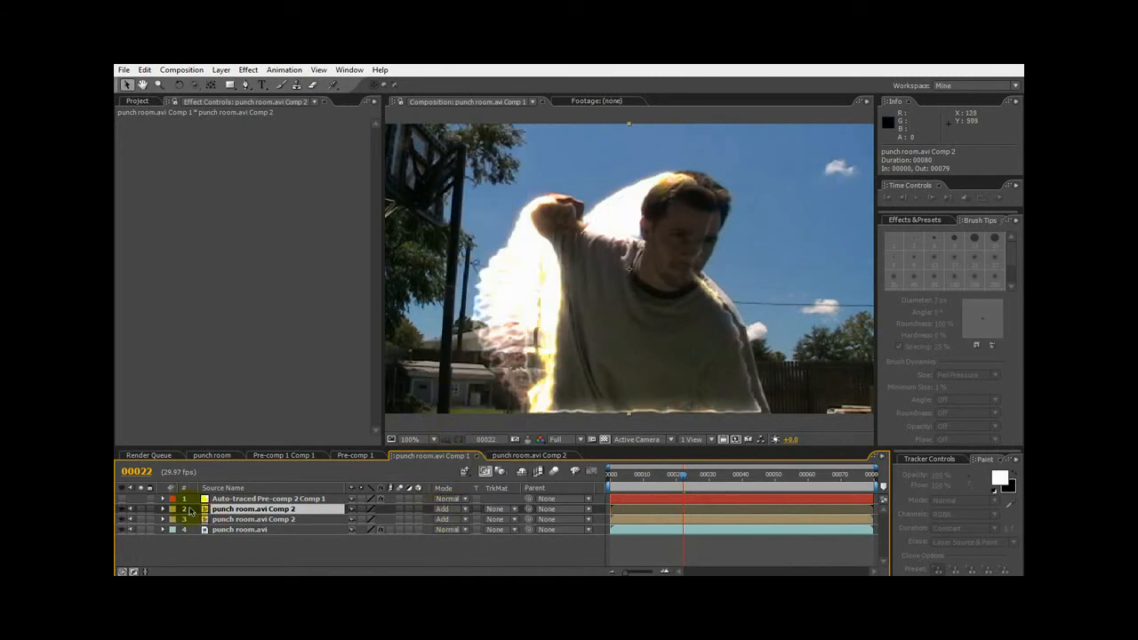
- Hide the lower punch room.avi Comp 2 copy and compare the image with the upper copy off and on
left_click(122, 519)
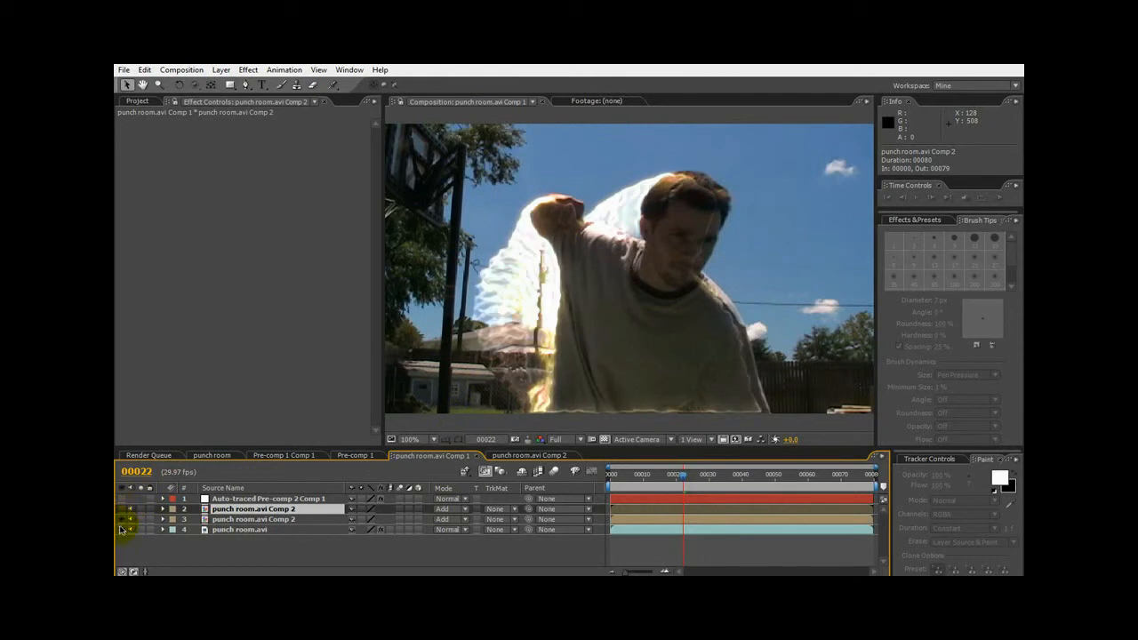
left_click(122, 508)
left_click(122, 508)
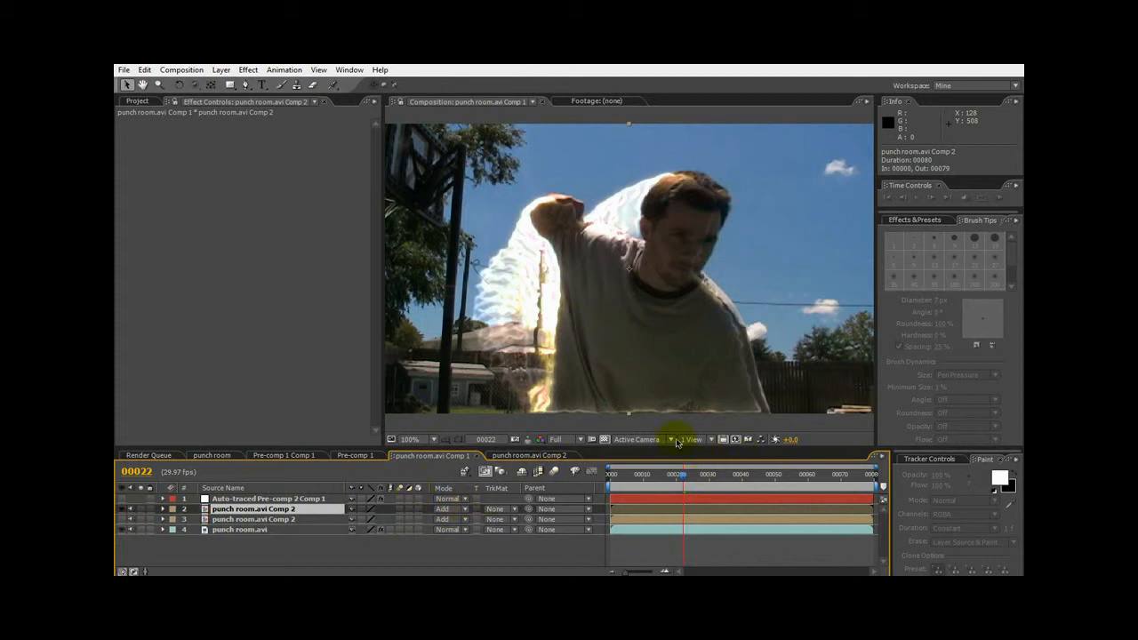
- In the punch room.avi Comp 2 composition, turn off the Glow effect and expand the Turbulent Displace settings
left_click(505, 455)
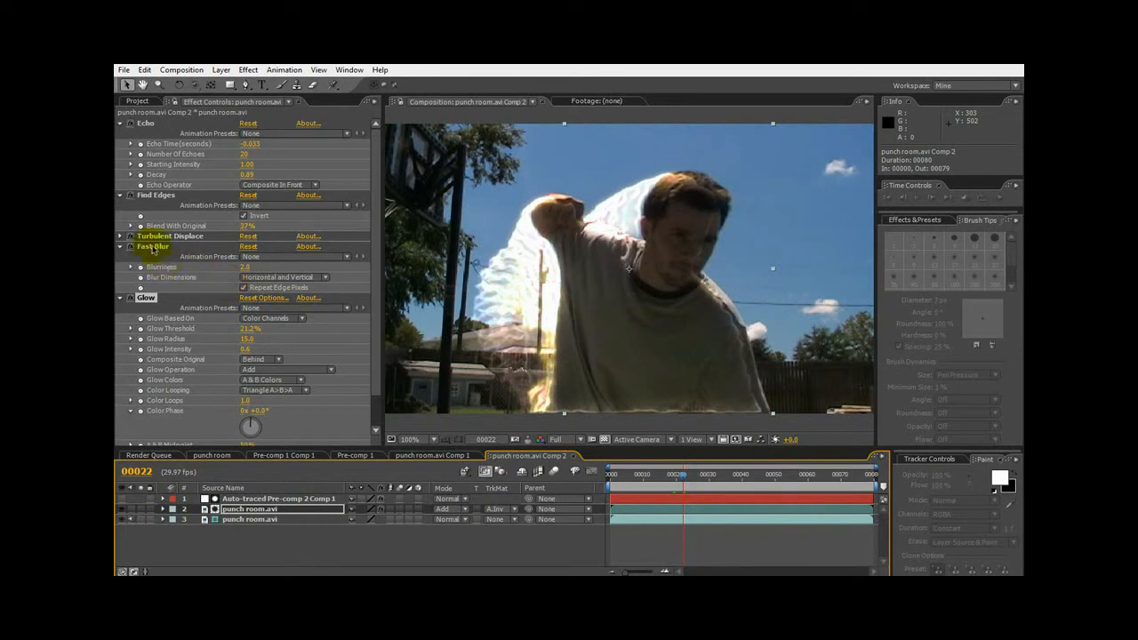
left_click(127, 299)
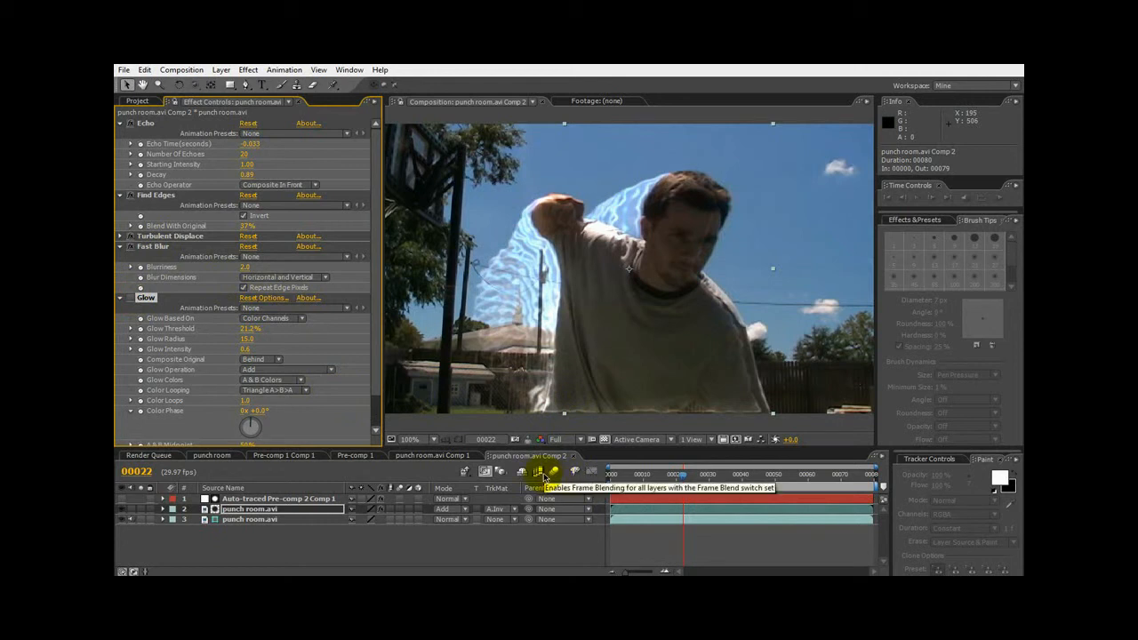
left_click(123, 236)
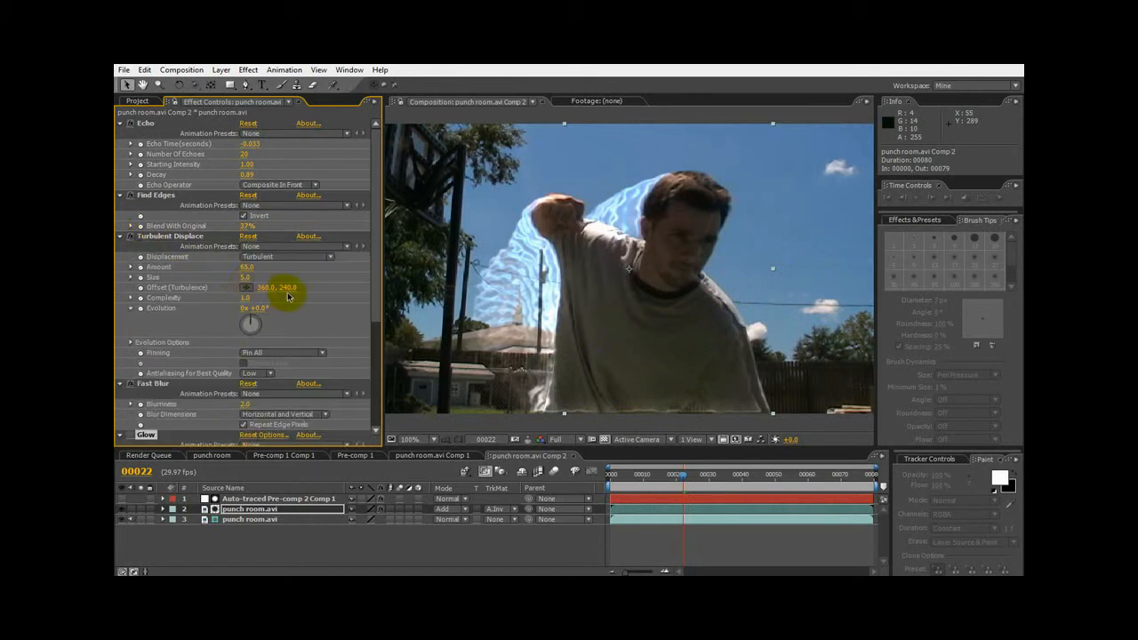
- Try a Turbulent Displace Evolution of about 106° to see the ripples move, and return it to 0°
left_click_drag(257, 307, 330, 330)
left_click(260, 308)
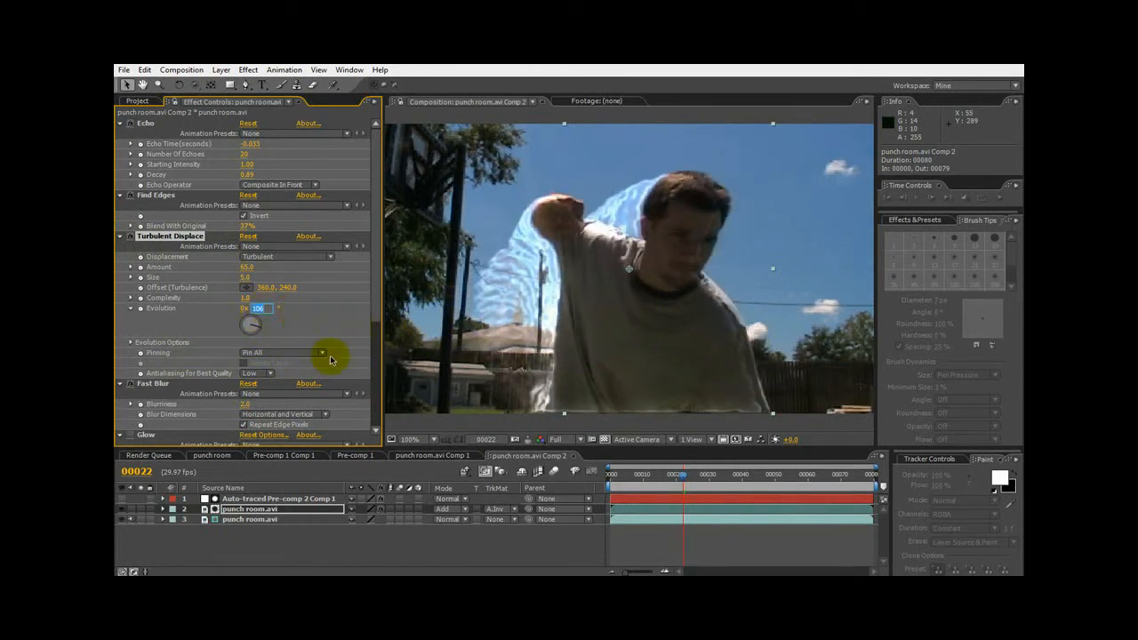
type("0")
key("Return")
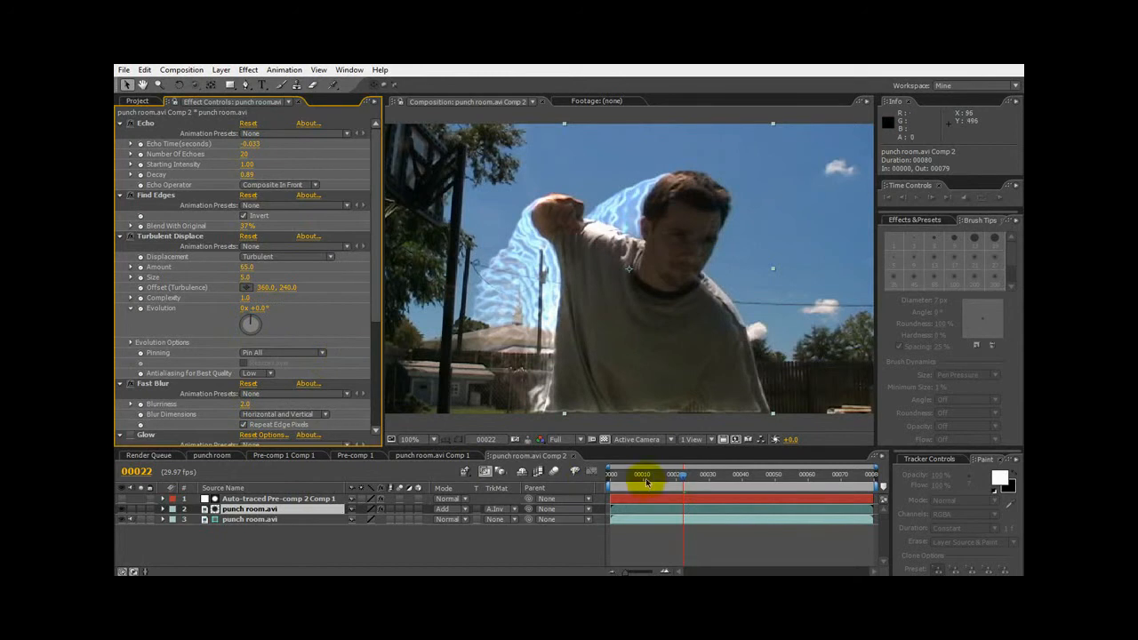
- Animate the Turbulent Displace Evolution from 0 revolutions at frame 0 to 1 revolution at frame 60, and scrub back to check the motion
left_click(891, 201)
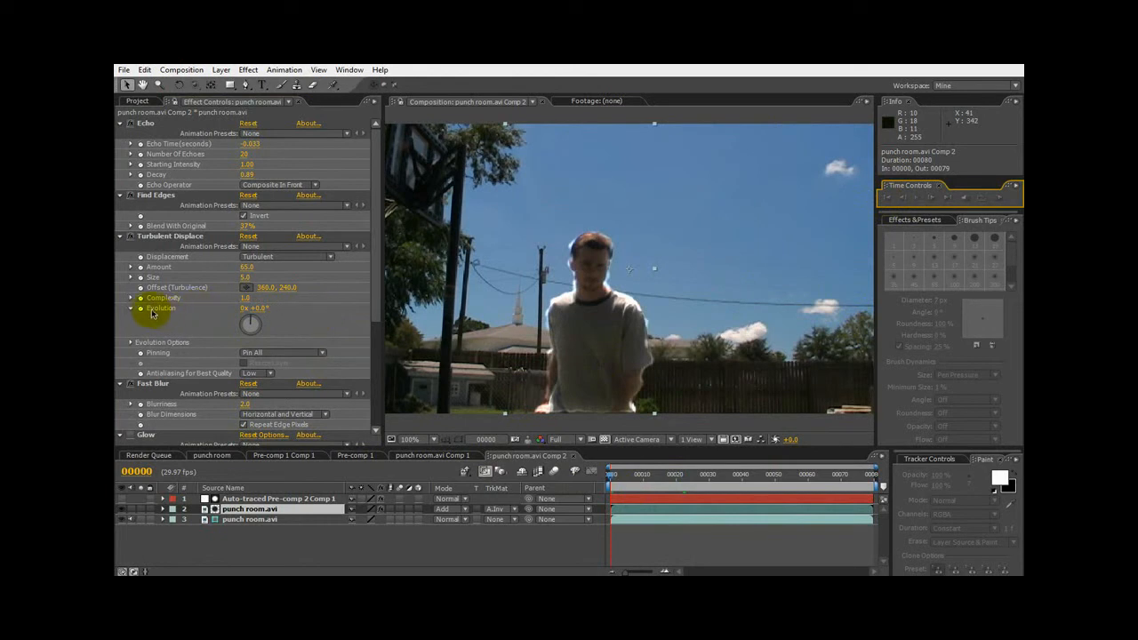
left_click(139, 309)
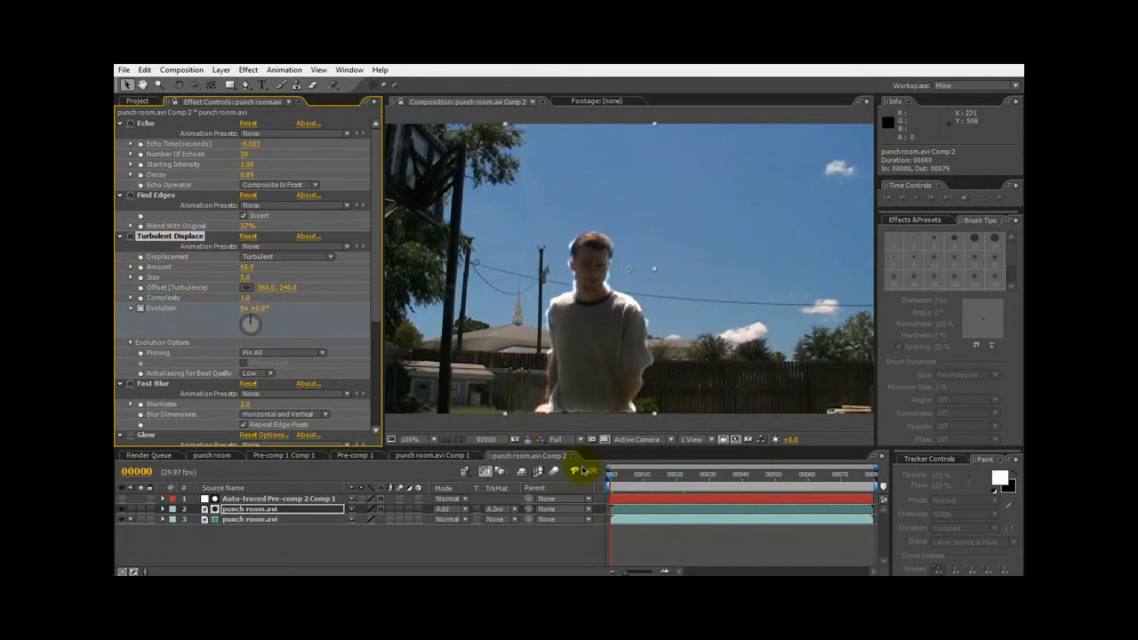
left_click_drag(663, 476, 809, 480)
left_click(243, 308)
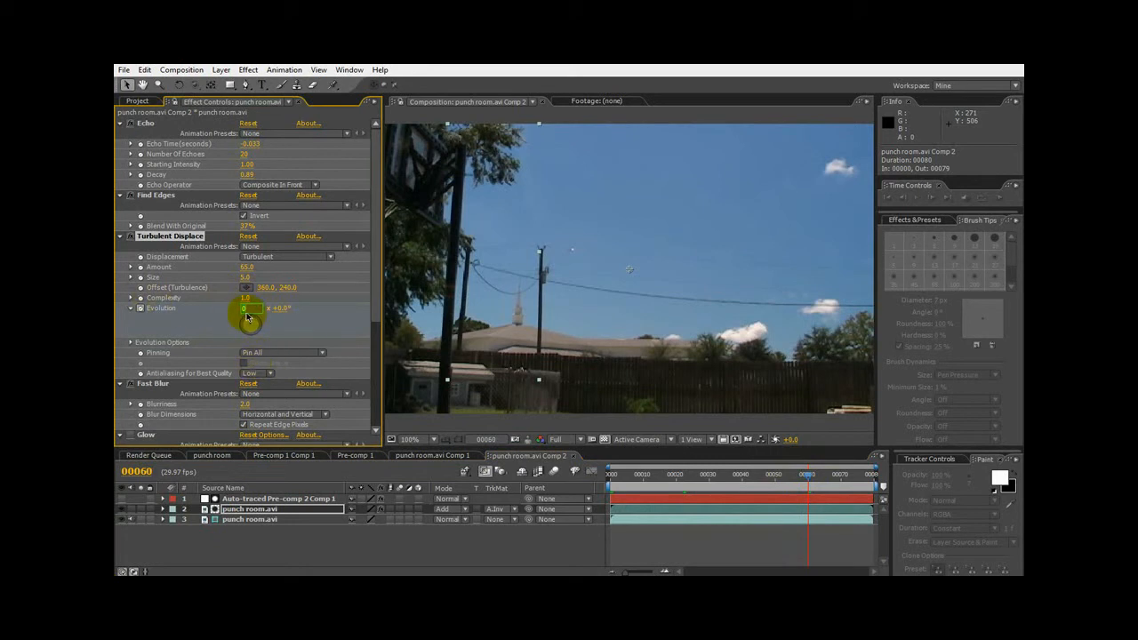
type("1")
key("Return")
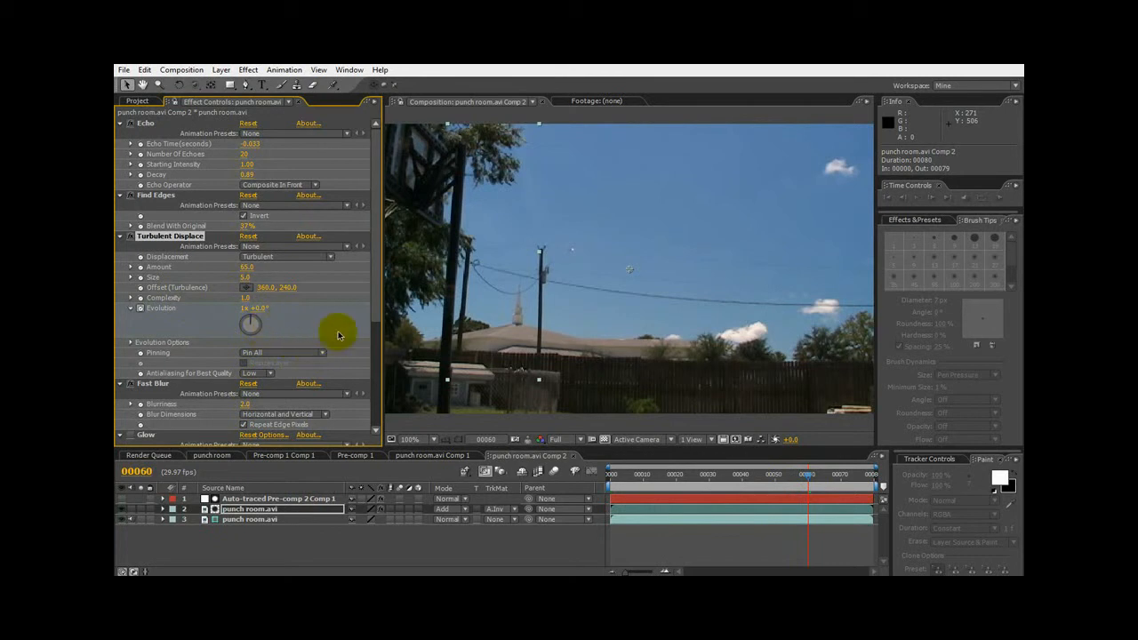
left_click_drag(808, 477, 685, 474)
mouse_move(279, 338)
left_mouse_down()
mouse_move(254, 325)
mouse_move(262, 336)
left_mouse_up()
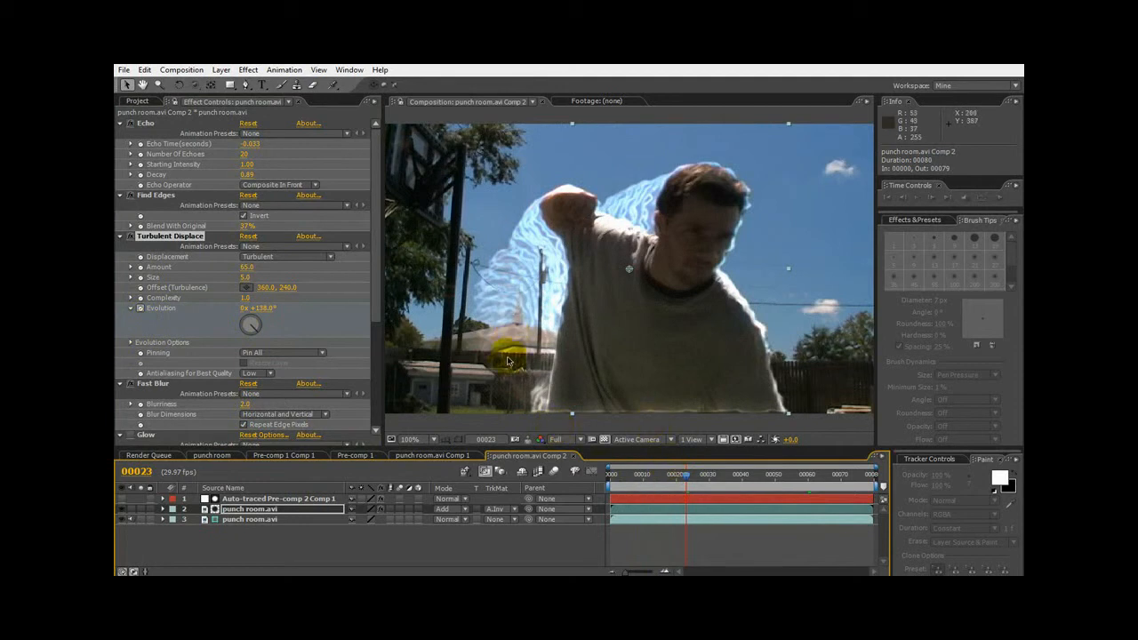
- Add the expression loopOut("continue") to the Turbulent Displace Evolution and check its value past frame 60
left_click(140, 309, "alt")
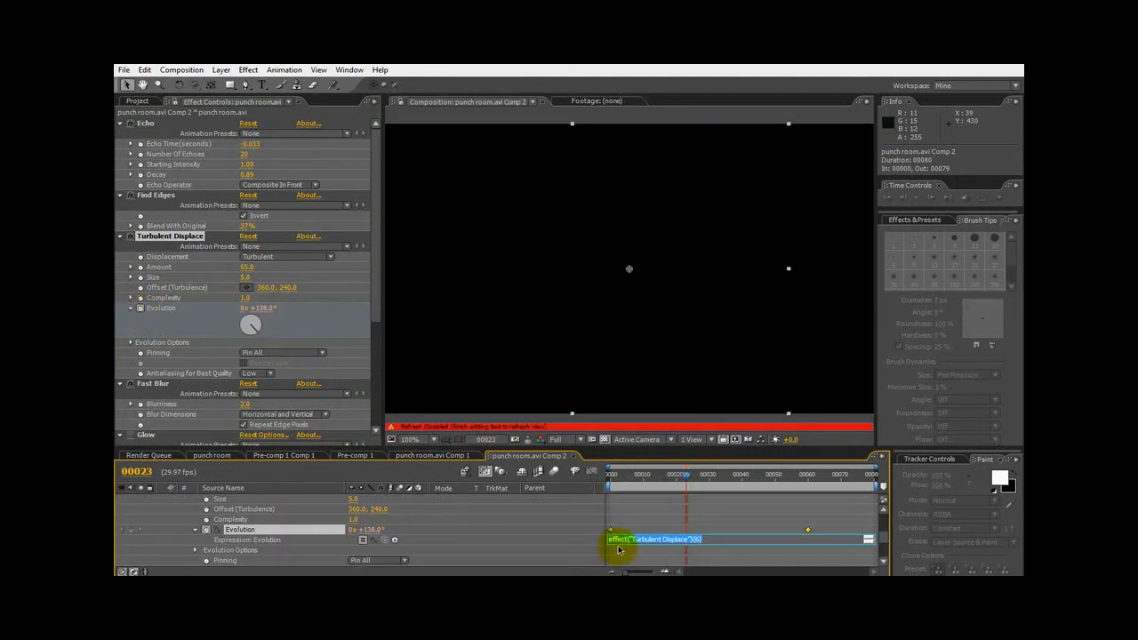
key("BackSpace")
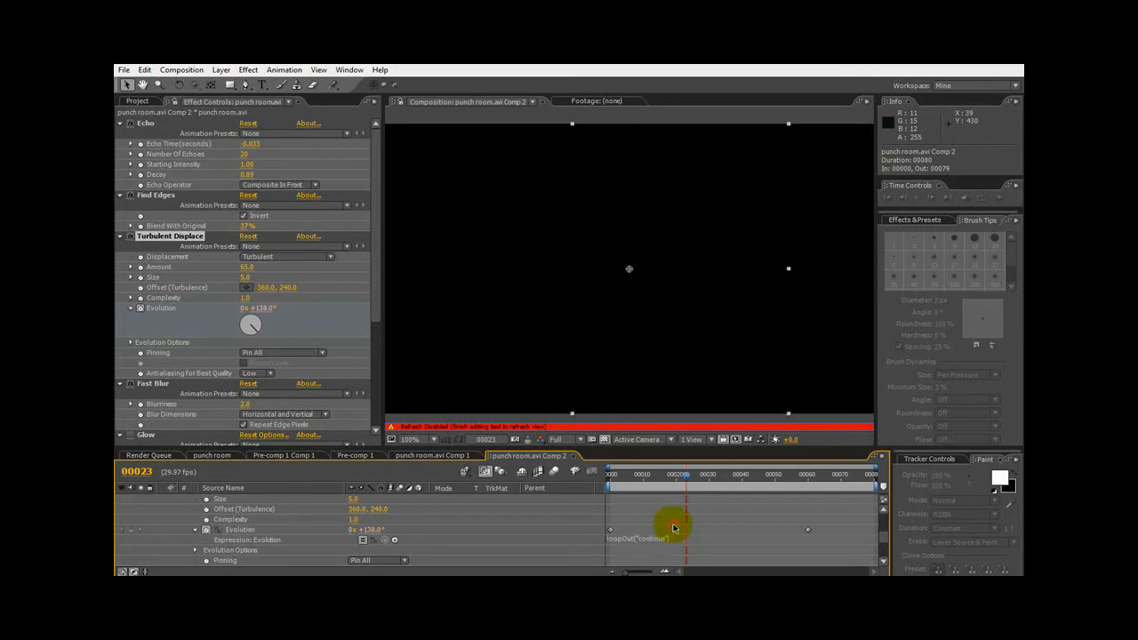
left_click(673, 528)
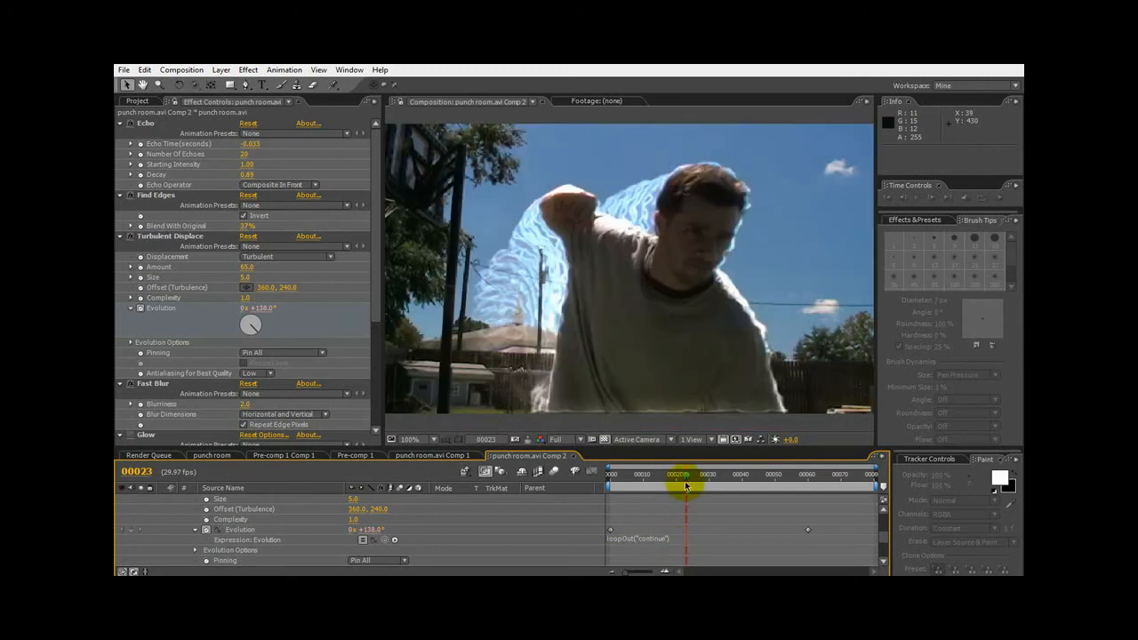
left_click_drag(686, 477, 824, 477)
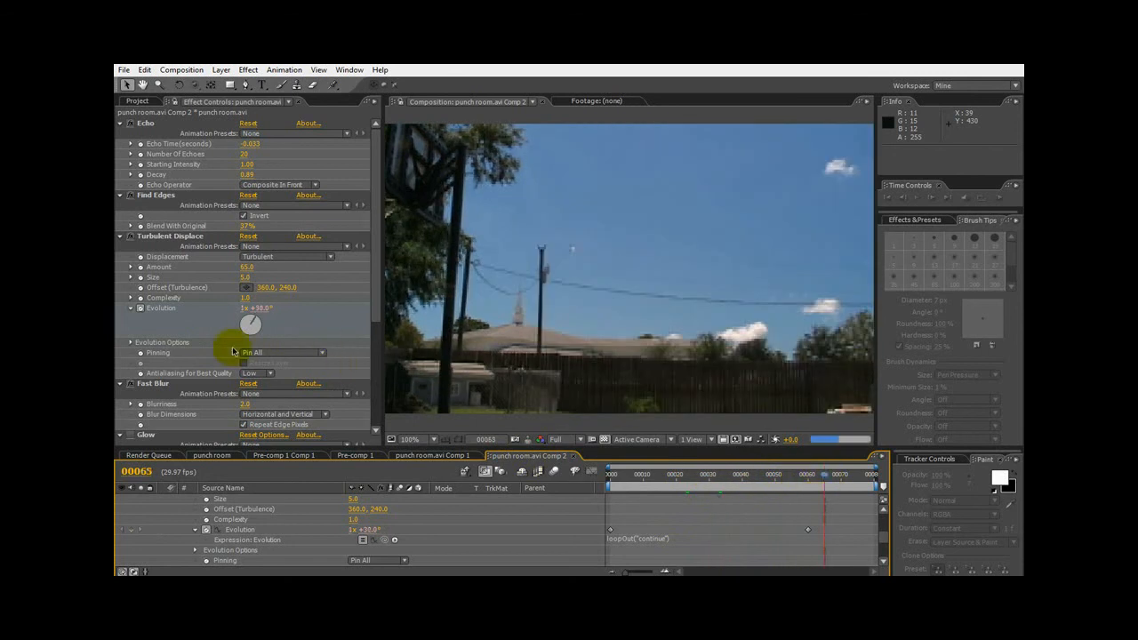
- At frame 17, set the Find Edges effect's Blend With Original to 0%
left_click(634, 476)
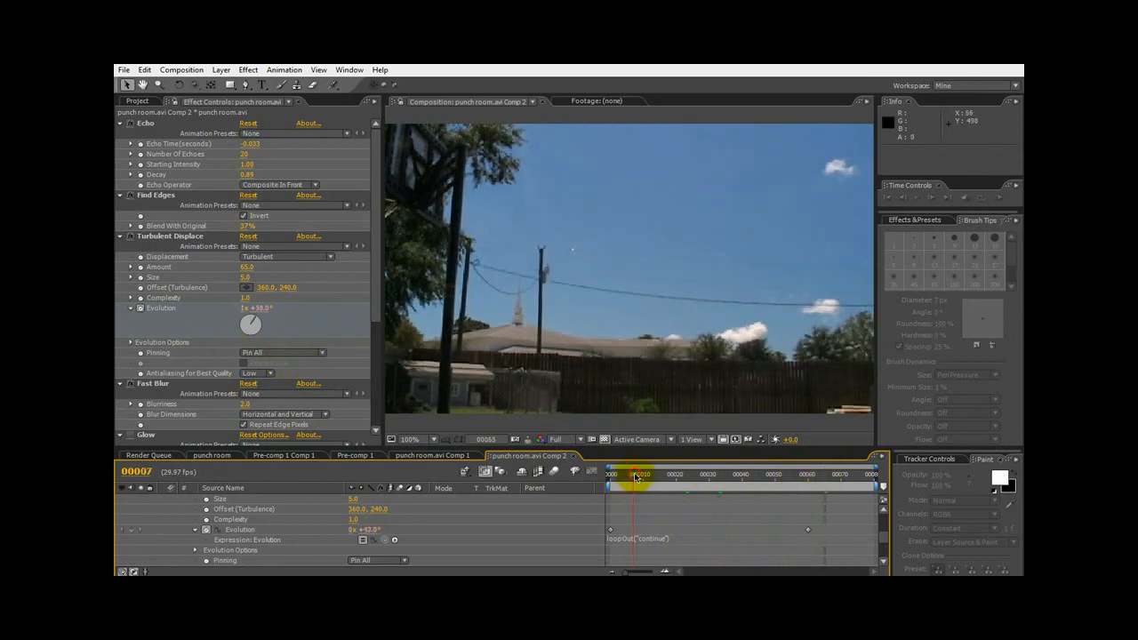
left_click_drag(635, 478, 666, 471)
left_click_drag(249, 223, 190, 233)
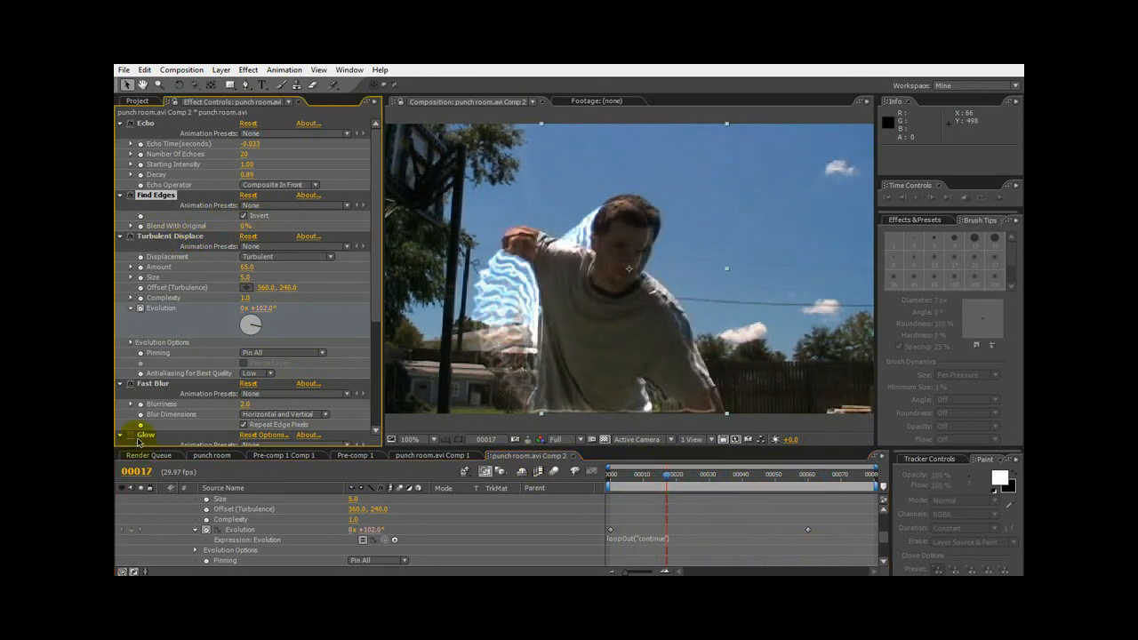